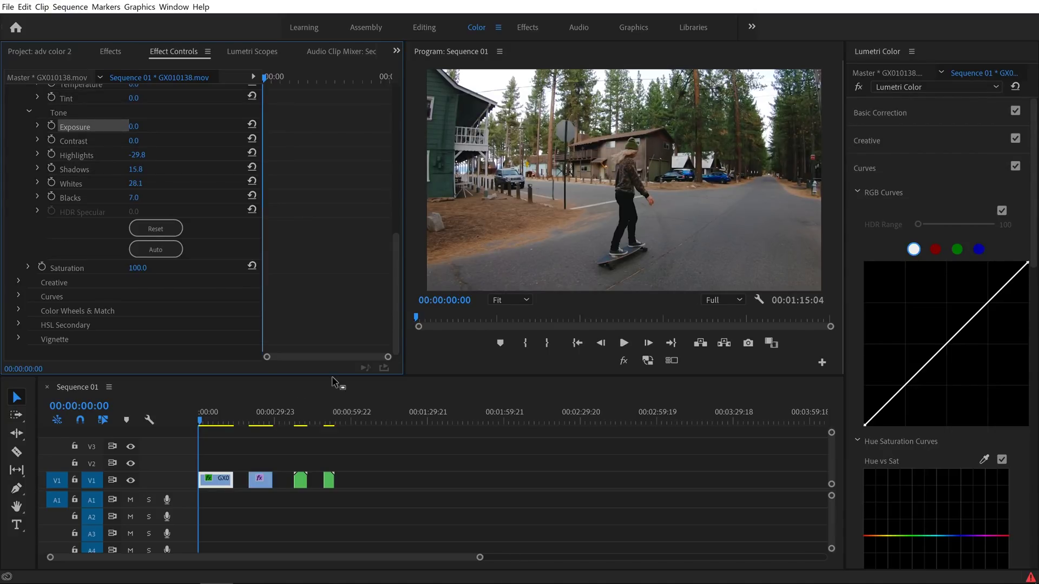
- Play the skateboard clip from 00:00:04:19 to check how the brightness changes along the road
click(211, 422)
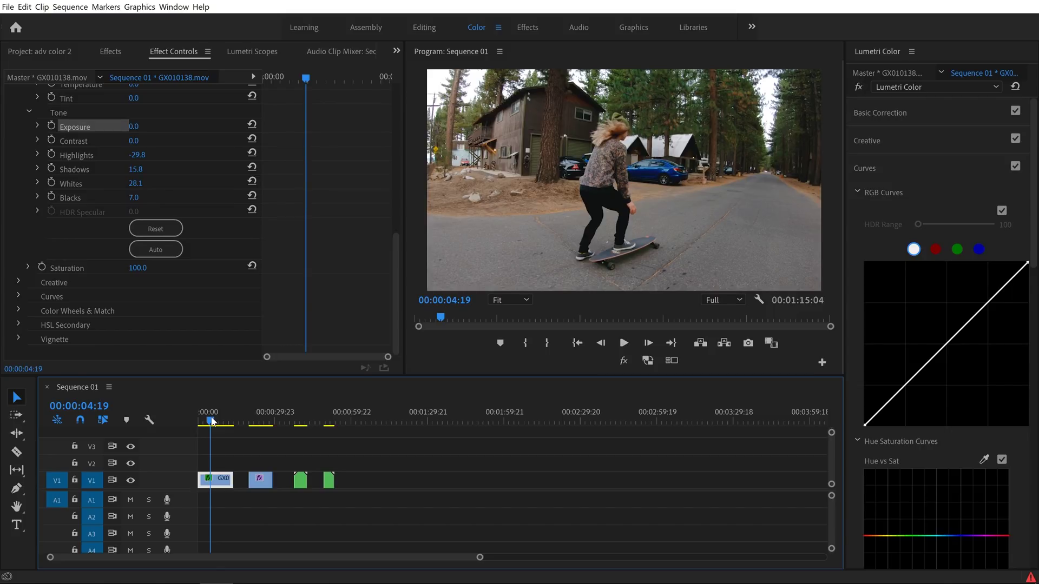
key(space)
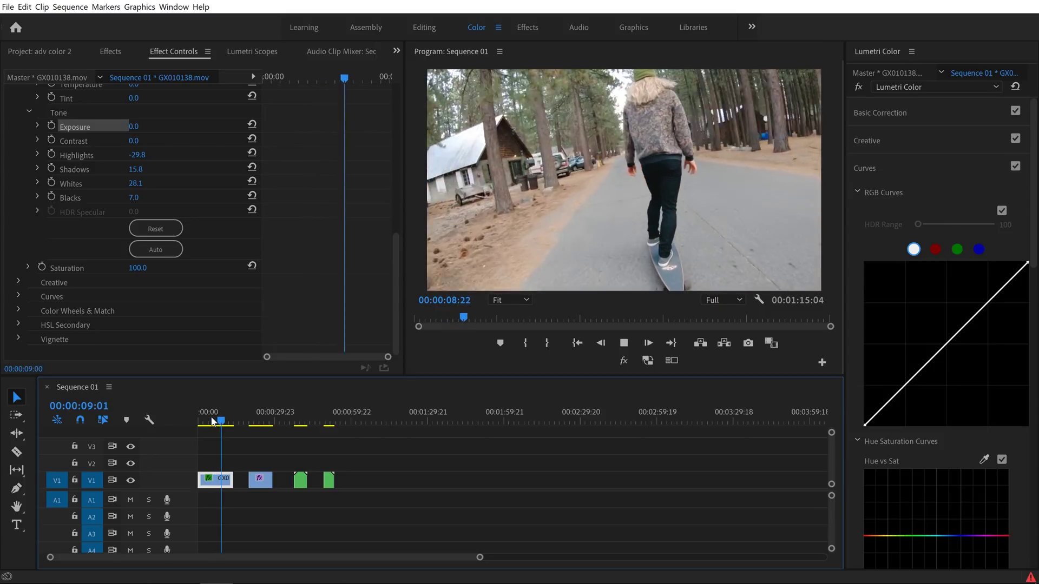
key(space)
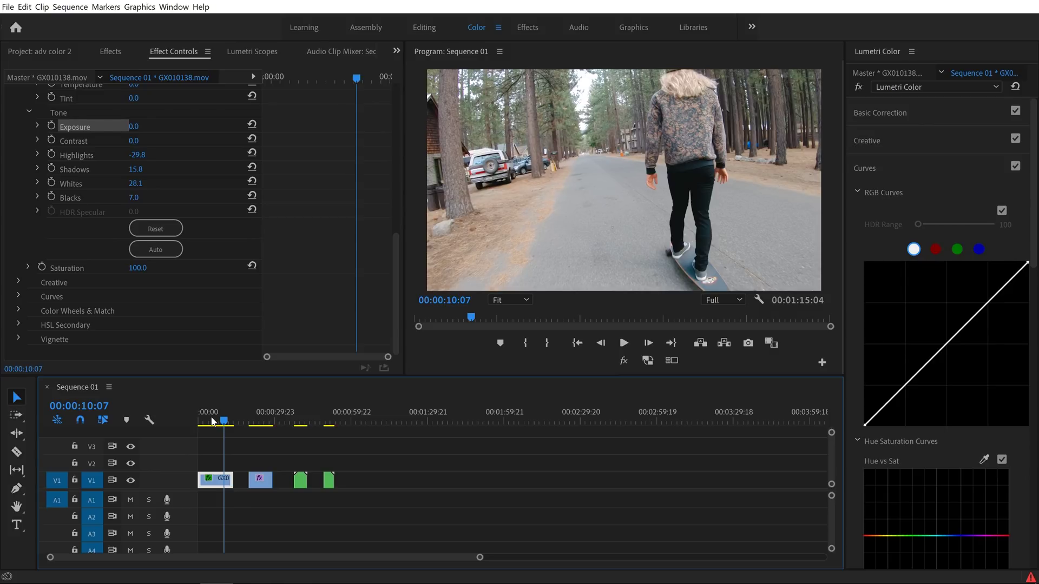
click(211, 421)
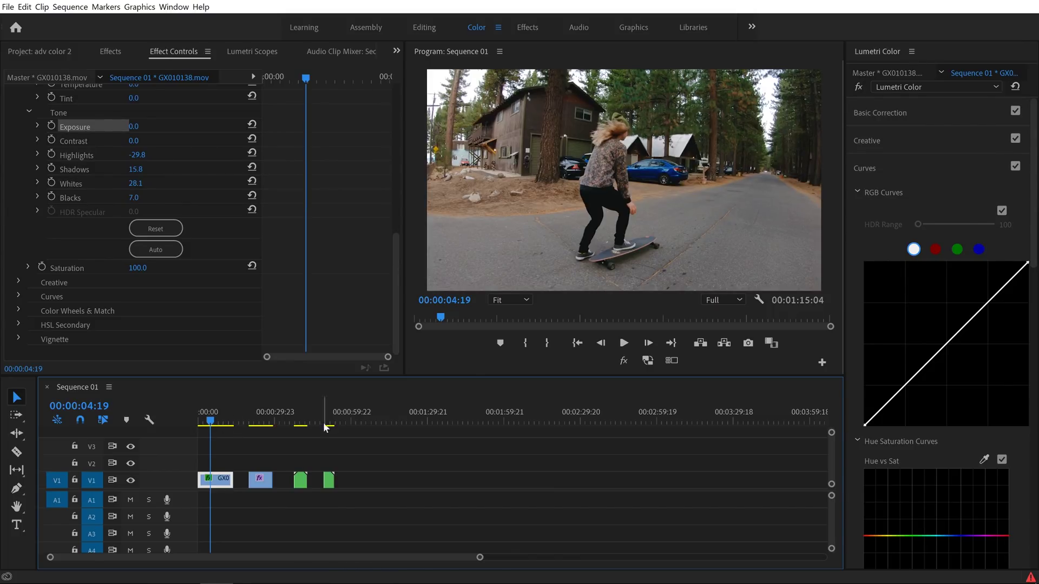
- Start keyframing the skateboard clip's Exposure and Contrast at 00:00:04:04
drag(211, 421, 205, 423)
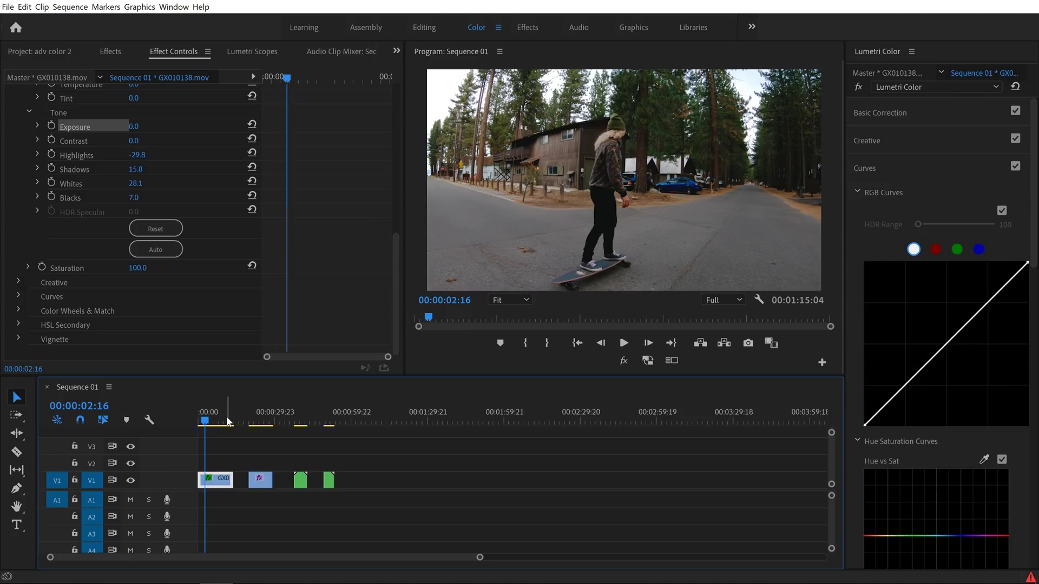
key(space)
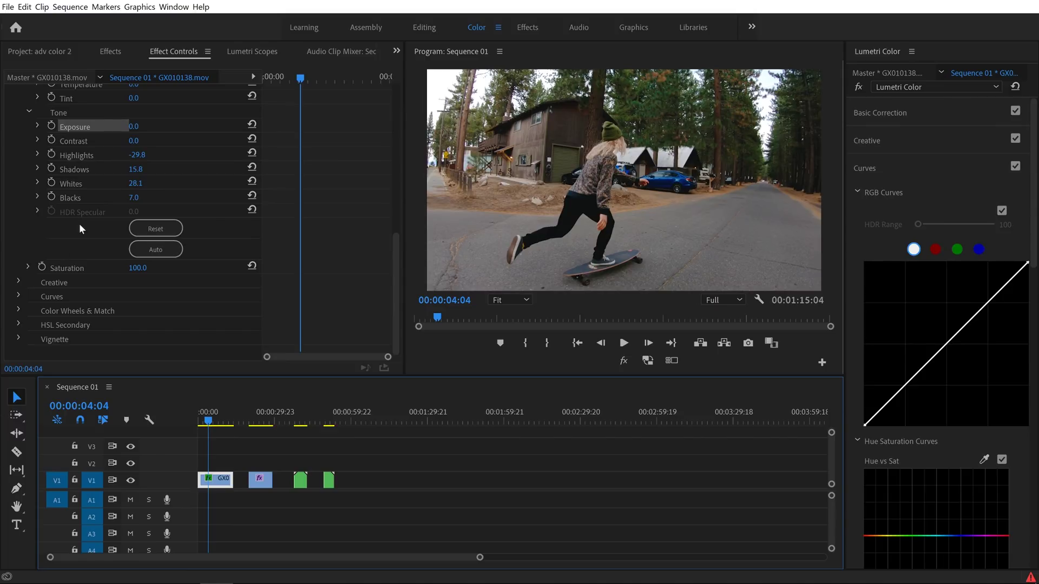
click(51, 125)
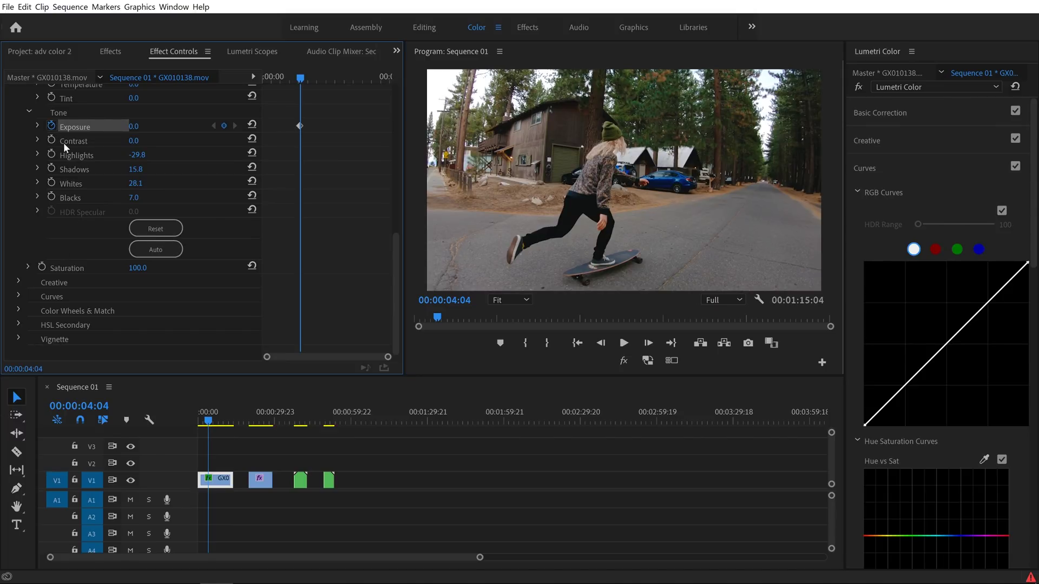
click(51, 139)
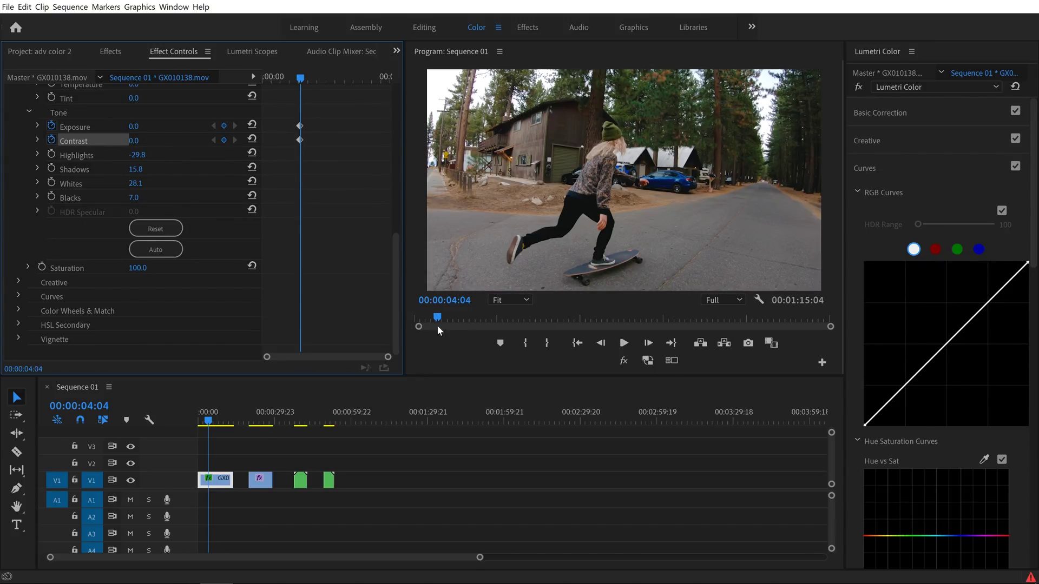
- Add second keyframes at 00:00:08:18 with Exposure at -1.2 and Contrast at 78
key(space)
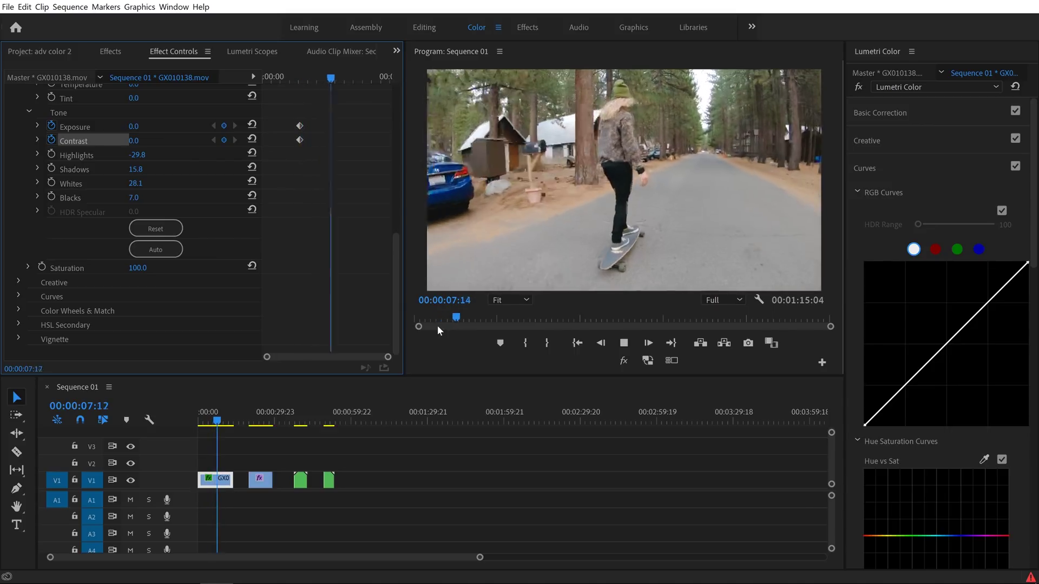
key(space)
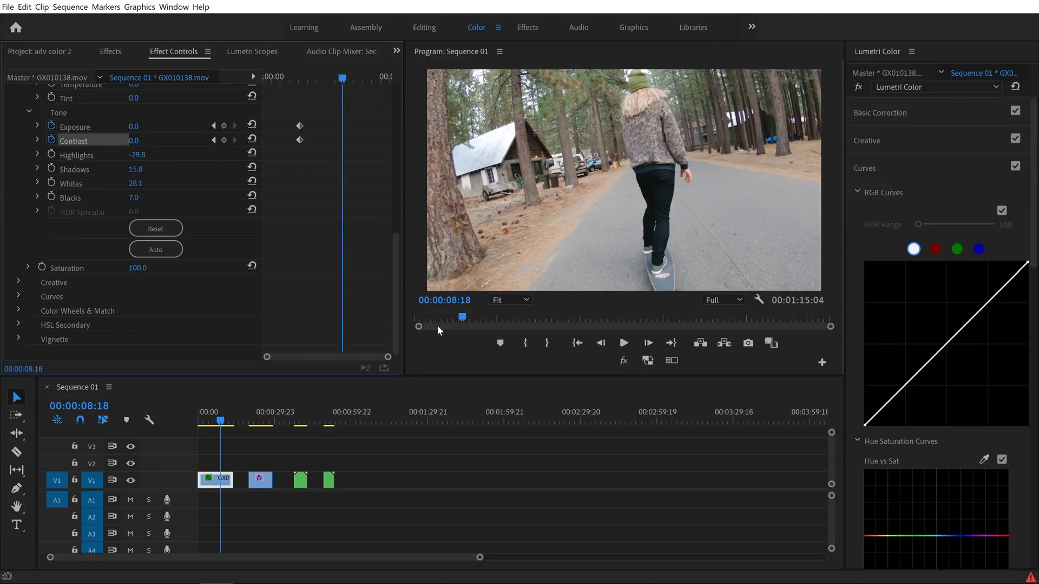
click(133, 126)
text(-1.7)
key(Return)
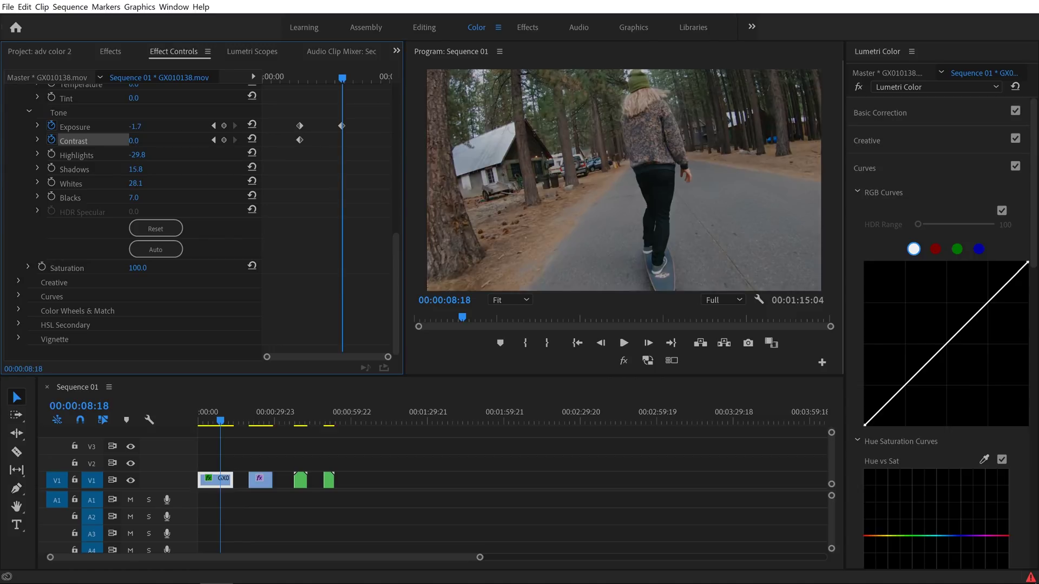
drag(135, 126, 184, 142)
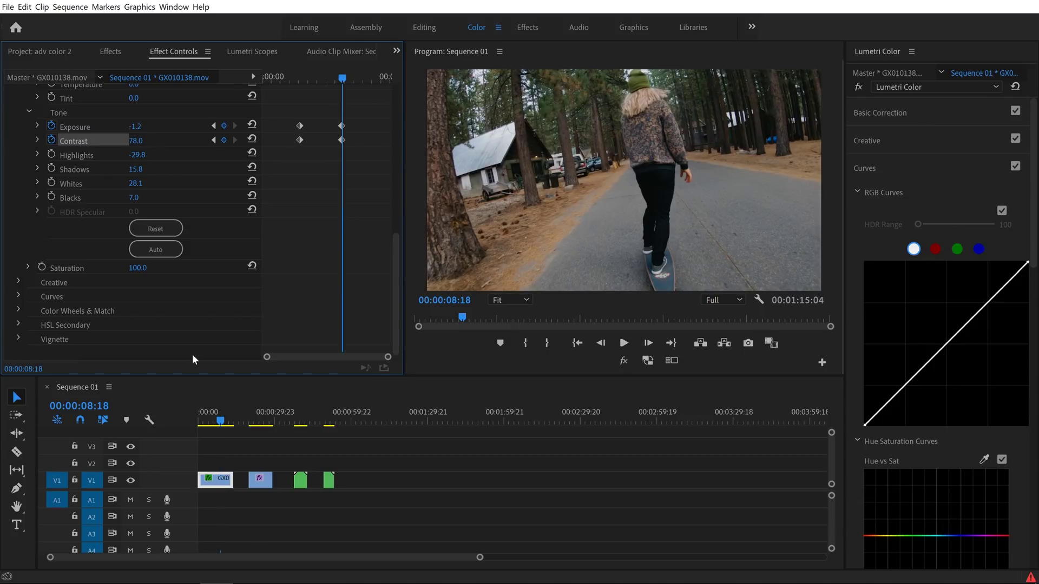
- Compare the frames around the Exposure and Contrast keyframes and play through the transition between them
click(204, 422)
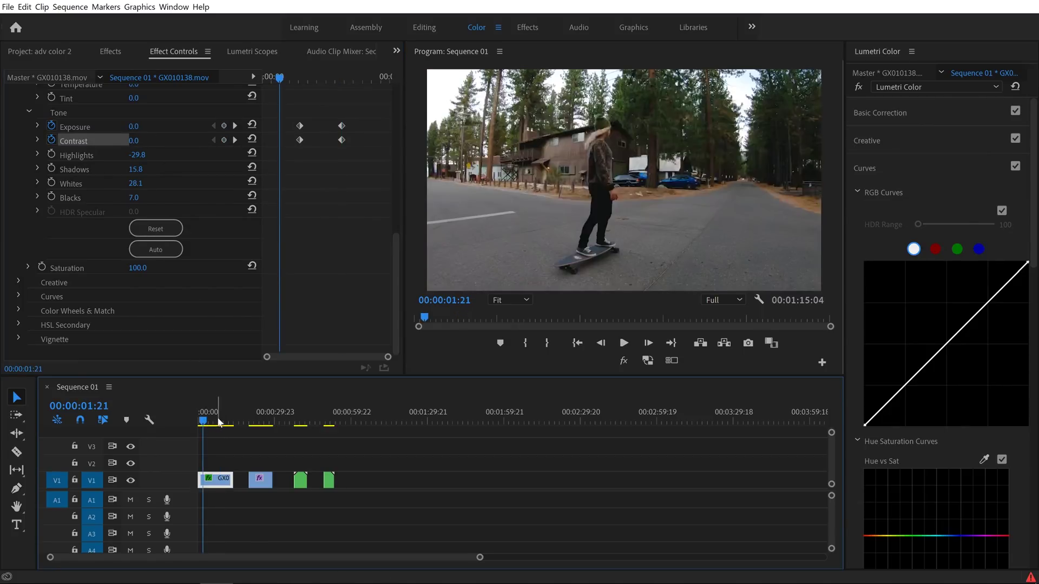
click(221, 420)
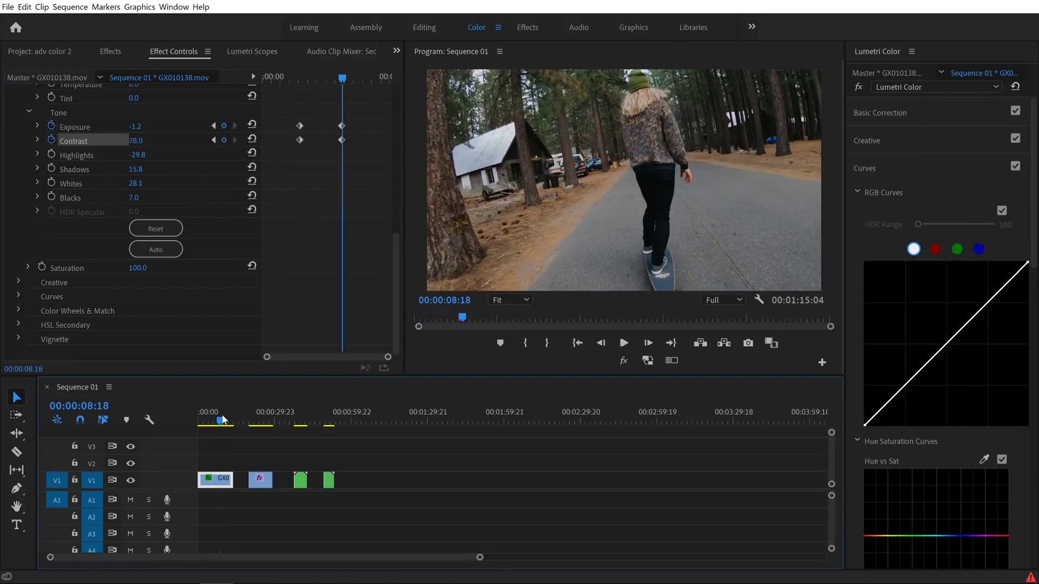
click(297, 79)
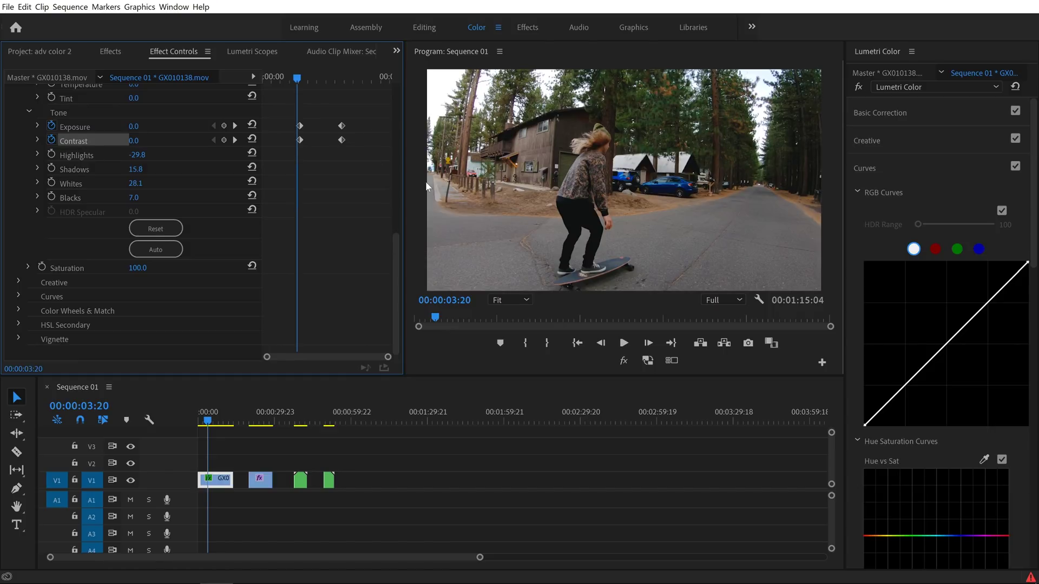
key(space)
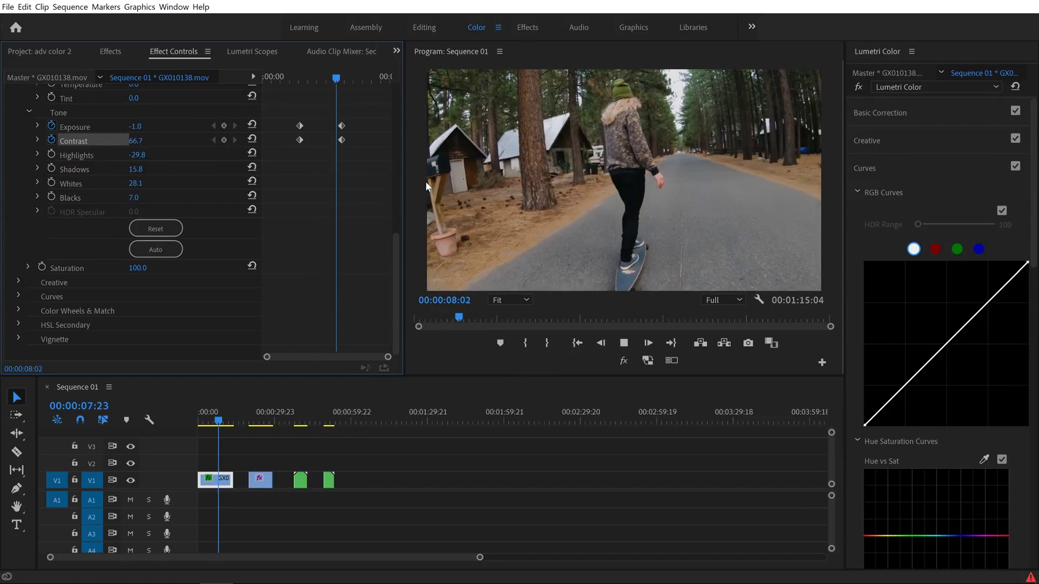
key(space)
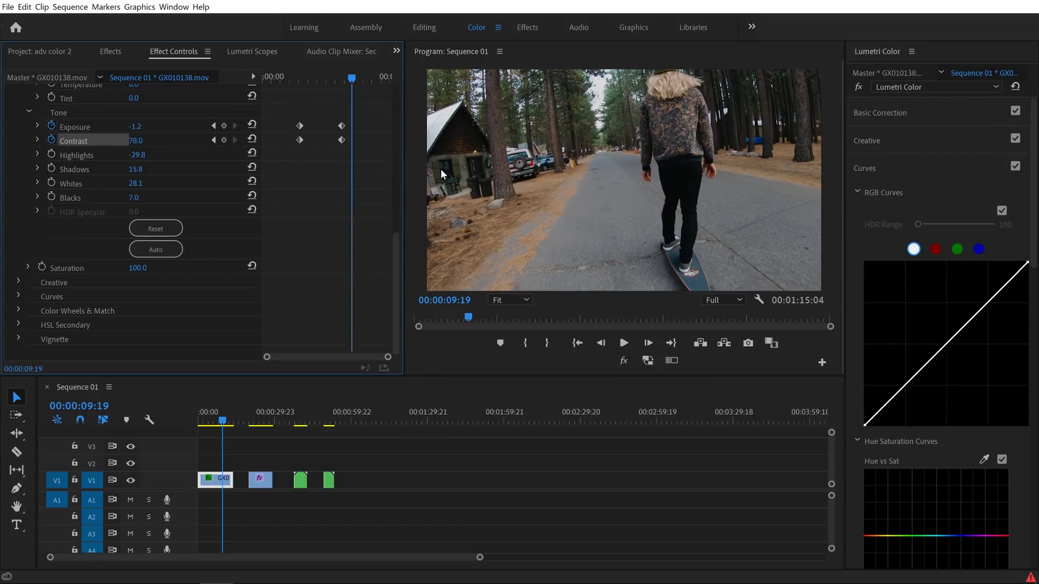
drag(297, 113, 371, 164)
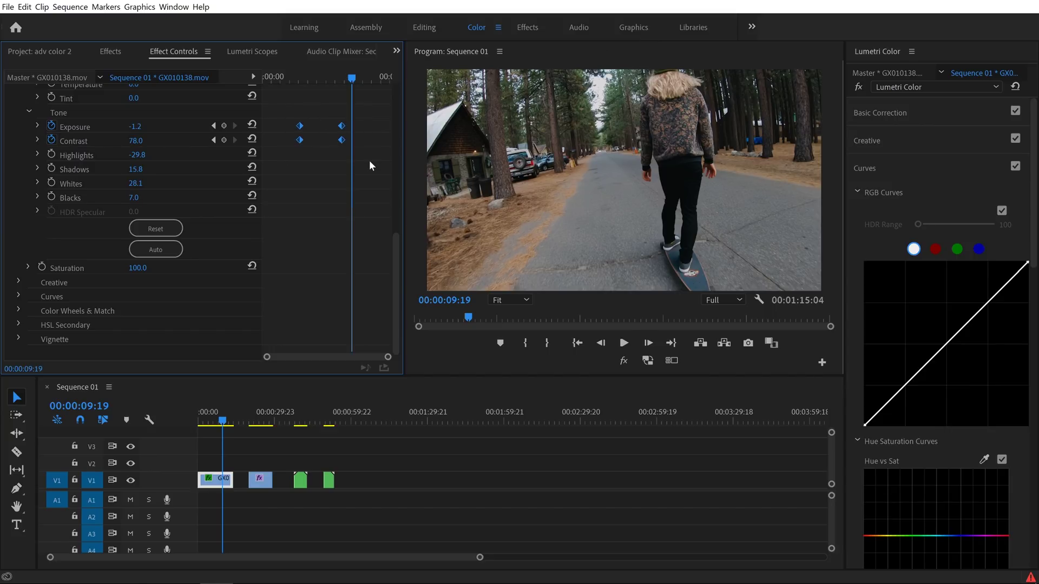
key(Delete)
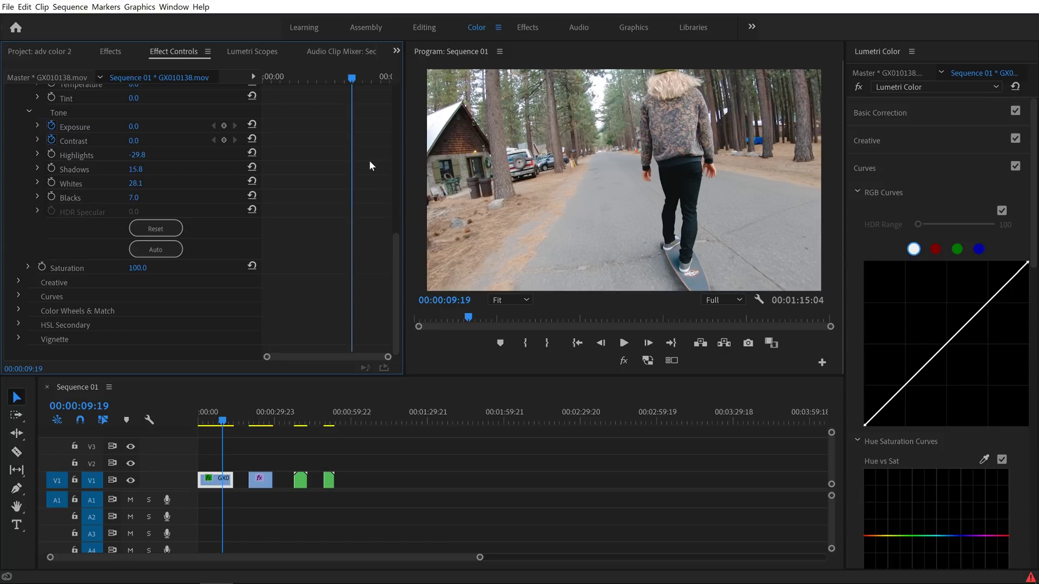
key(ctrl+z)
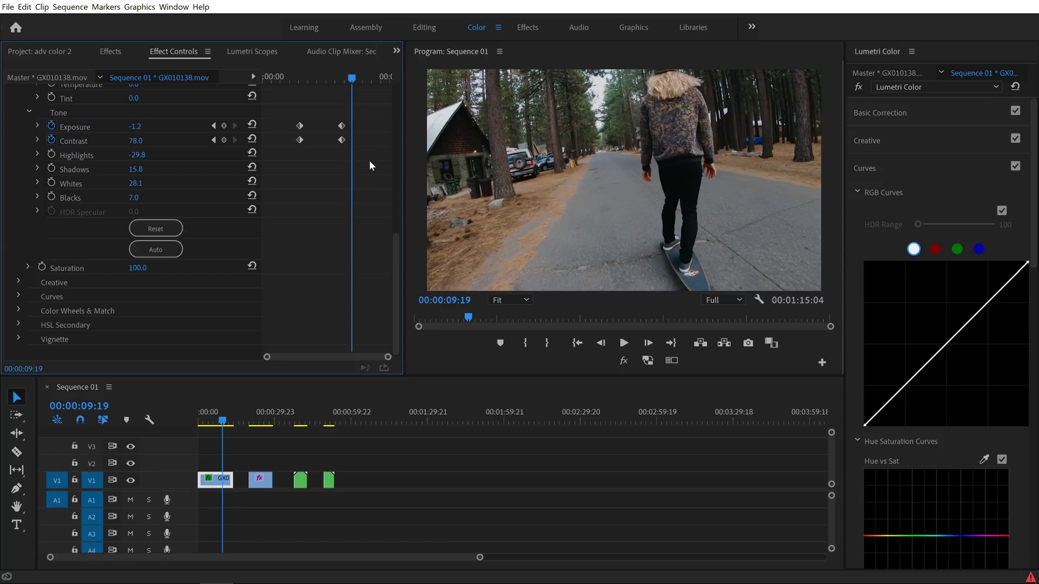
- At 00:00:02:11, set the clip's Saturation to 0 and start keyframing it
click(286, 76)
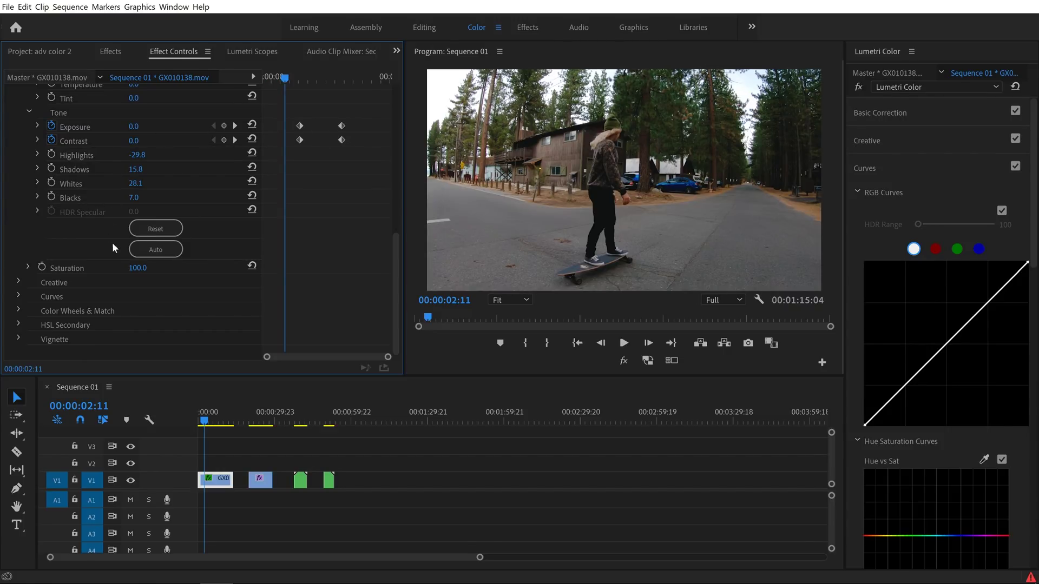
click(142, 268)
text(0)
key(Return)
click(41, 267)
- Add a second Saturation keyframe of 100 shortly before the first Exposure keyframe
key(space)
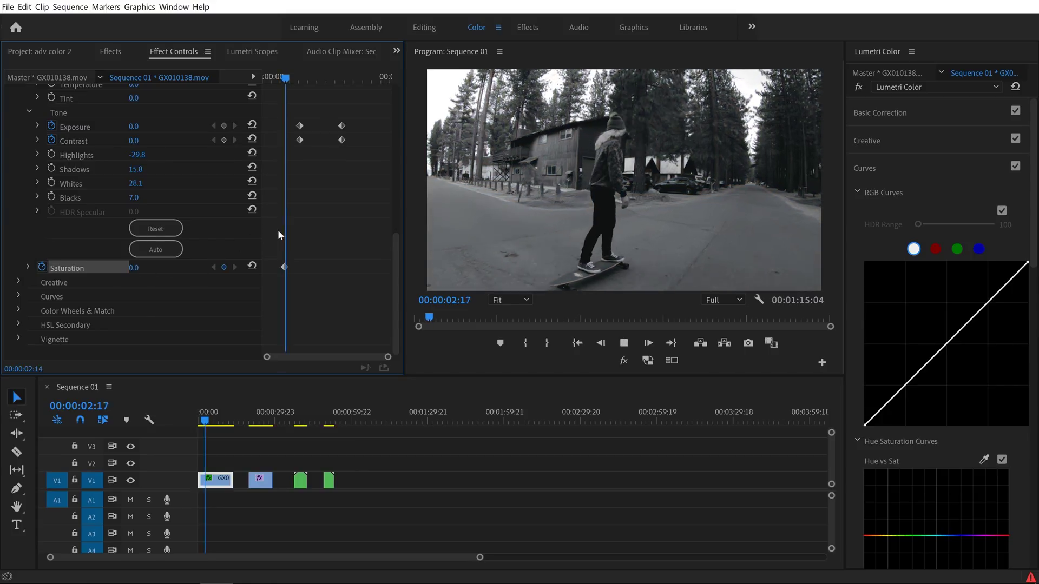
click(147, 267)
text(100)
key(Return)
- Play the clip from 00:00:02:11 to review the fade from black and white to colour
drag(296, 84, 286, 76)
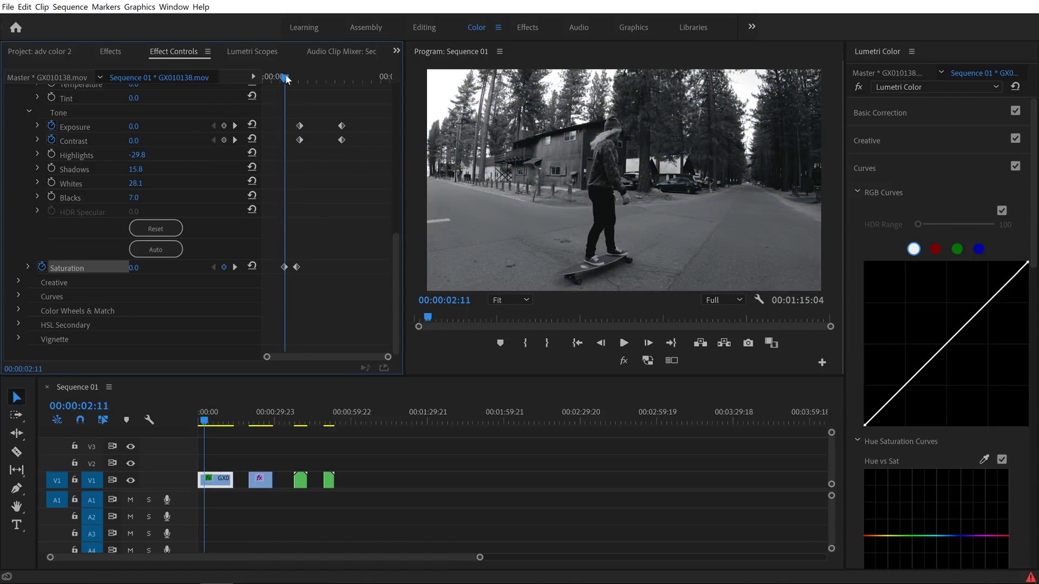
key(space)
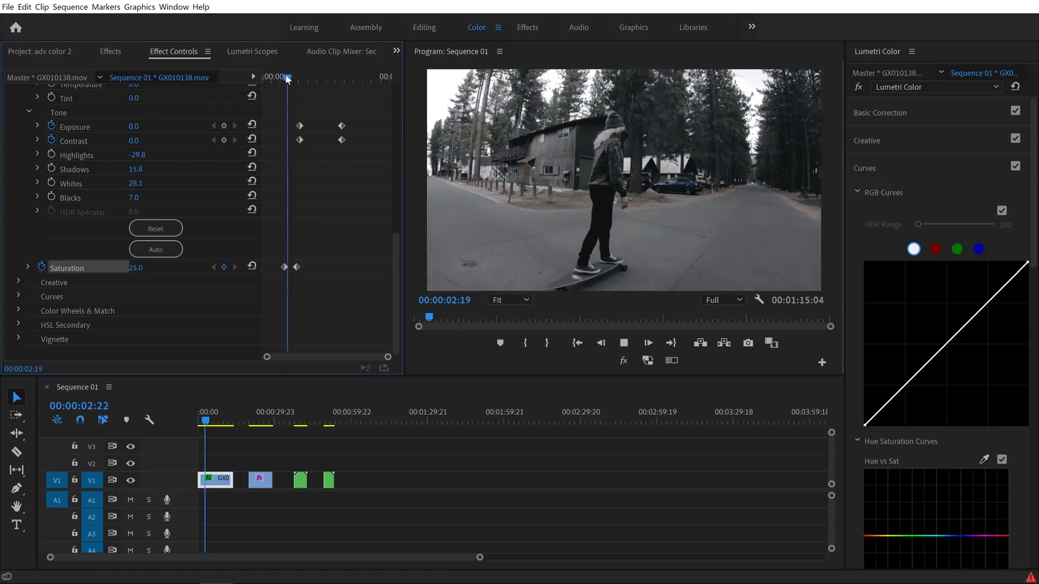
key(space)
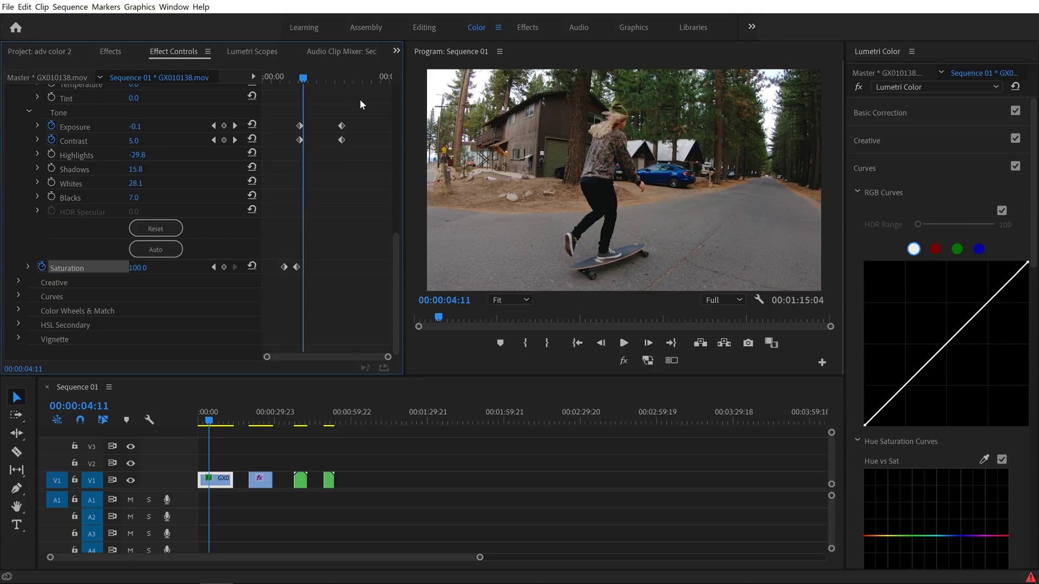
drag(364, 105, 272, 283)
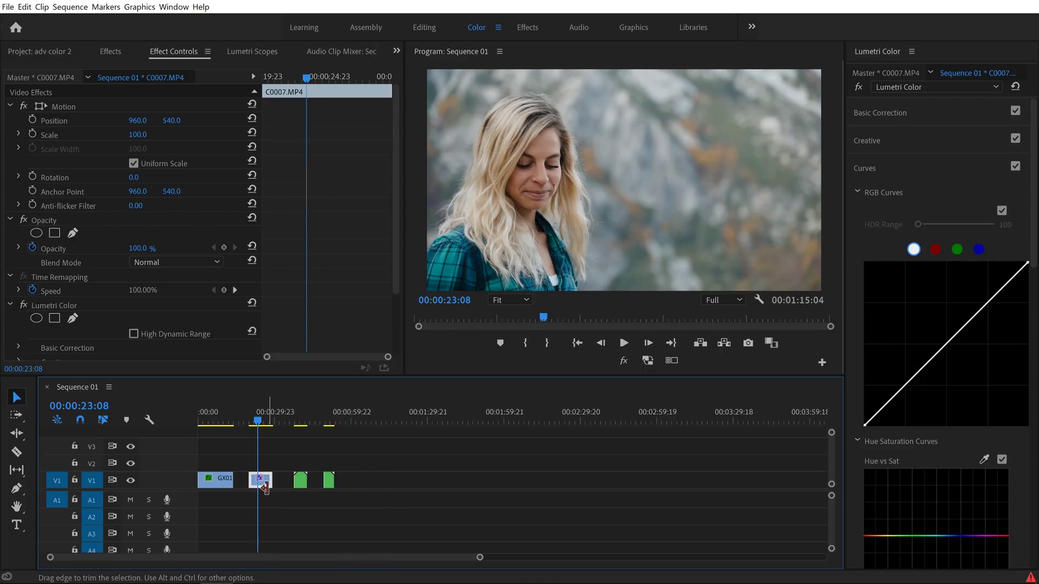
- Add a second Lumetri Color effect to the C0007.MP4 portrait clip
click(945, 89)
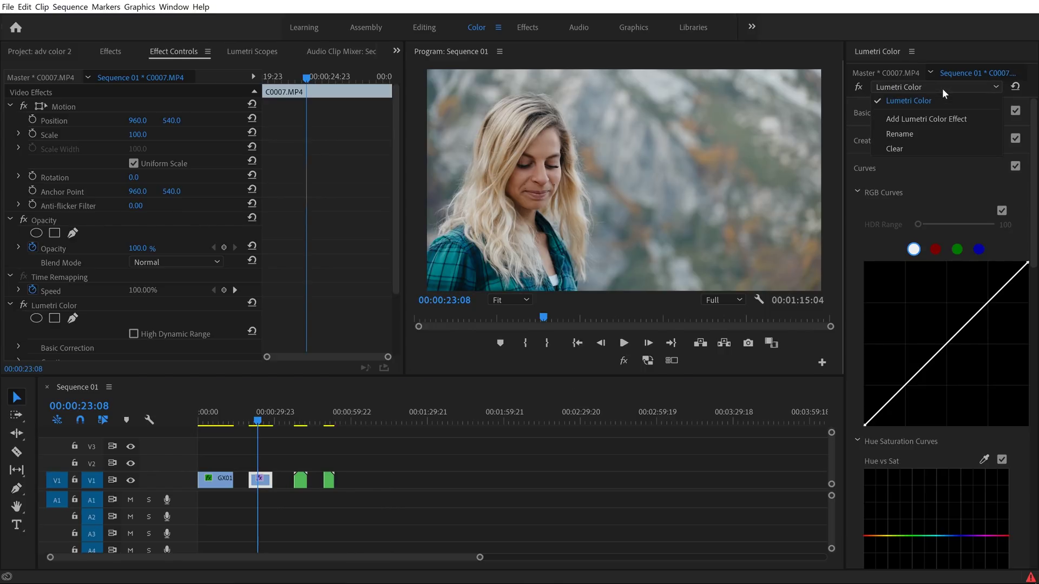
click(945, 124)
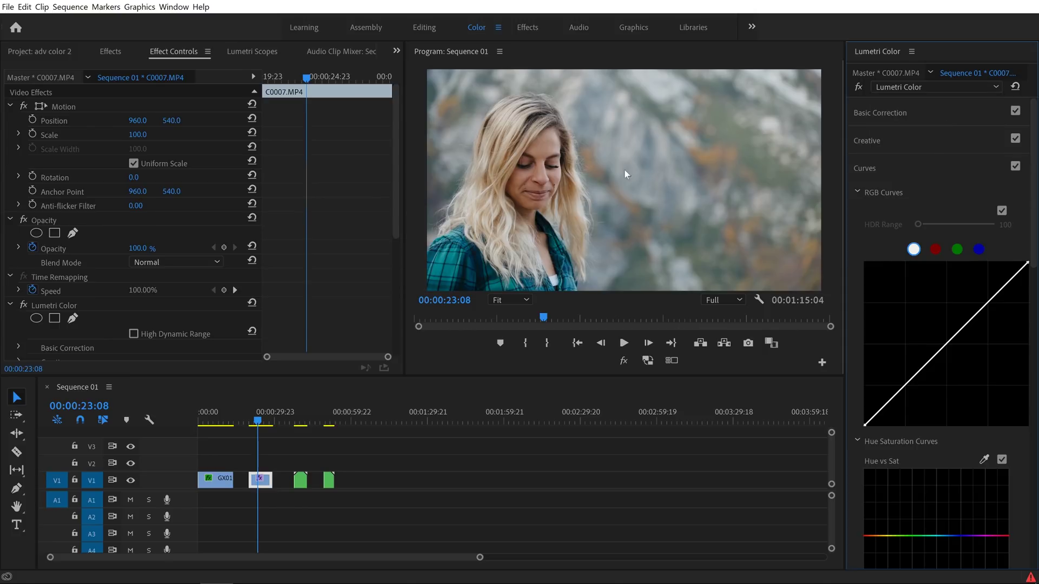
scroll(387, 244, down, 5)
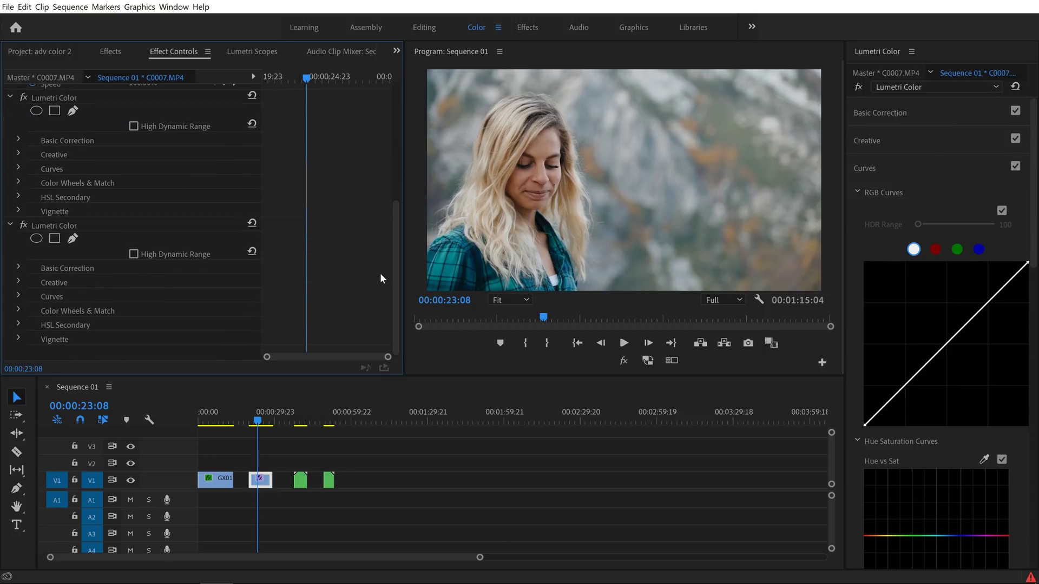
- Lower the Exposure in the second Lumetri Color effect's Basic Correction to -1.2
click(19, 266)
scroll(345, 279, down, 3)
scroll(347, 277, down, 1)
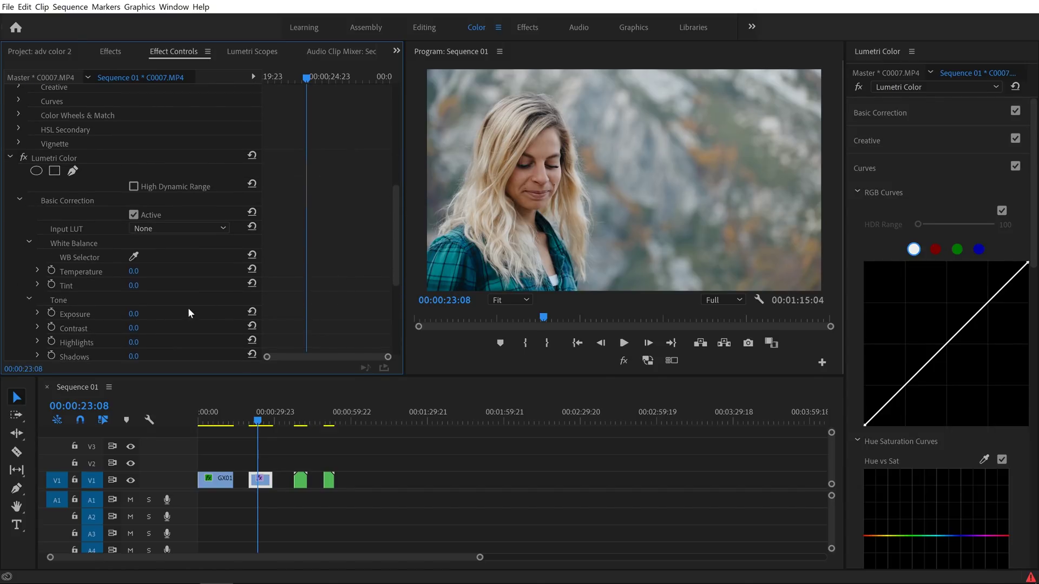
mouse_move(135, 314)
mouse_down()
mouse_move(113, 314)
mouse_move(142, 314)
mouse_up()
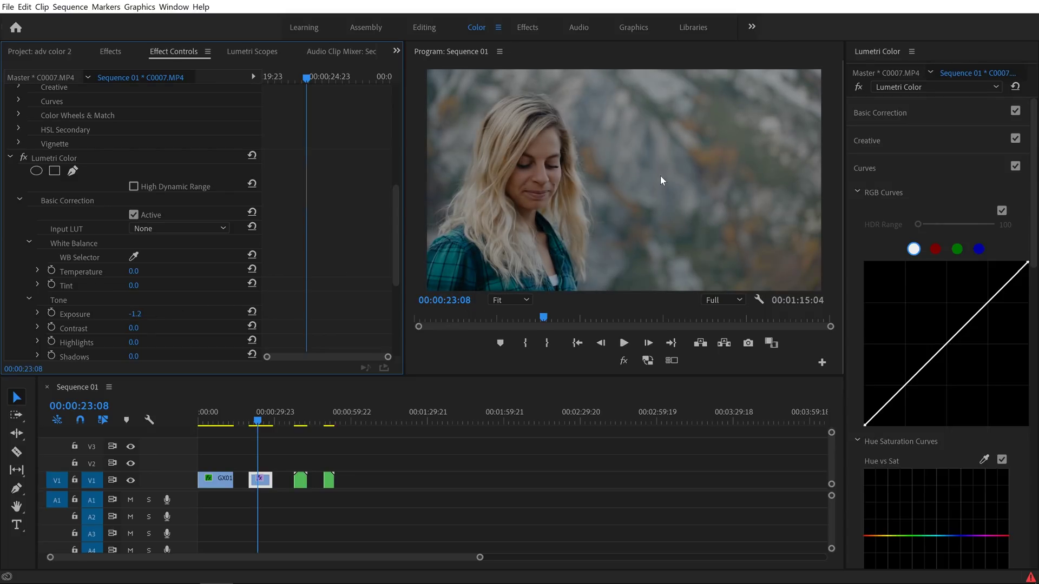
- Draw a four-point pen mask on the second Lumetri Color effect, covering the right part of the frame beside the woman
click(74, 172)
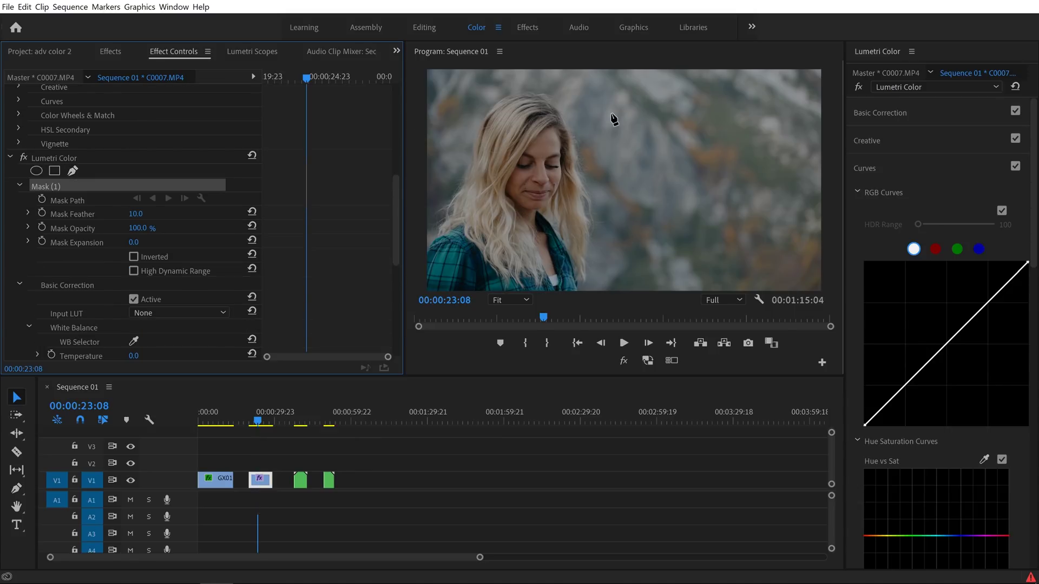
click(572, 70)
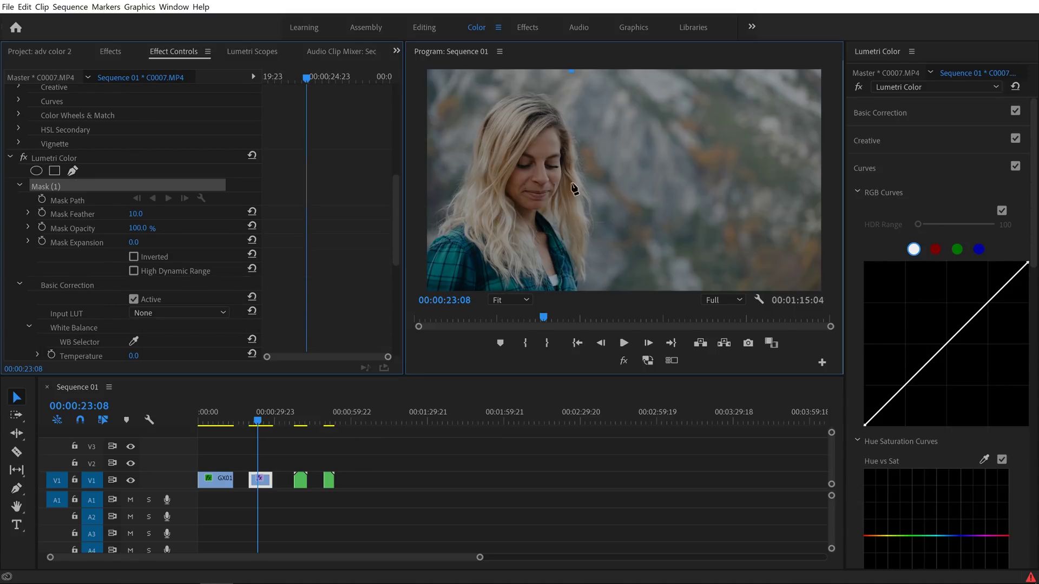
click(578, 290)
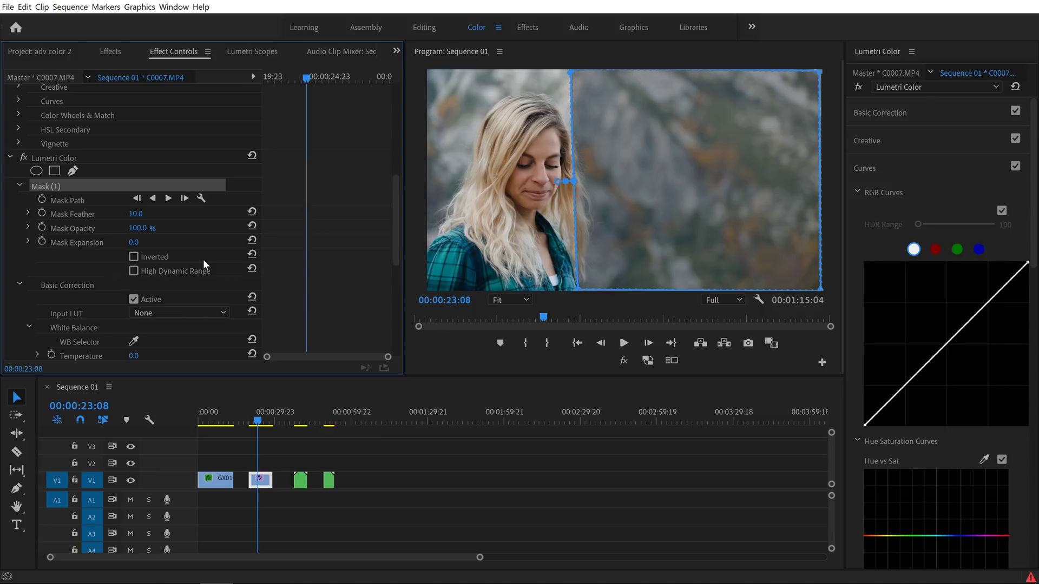
click(95, 161)
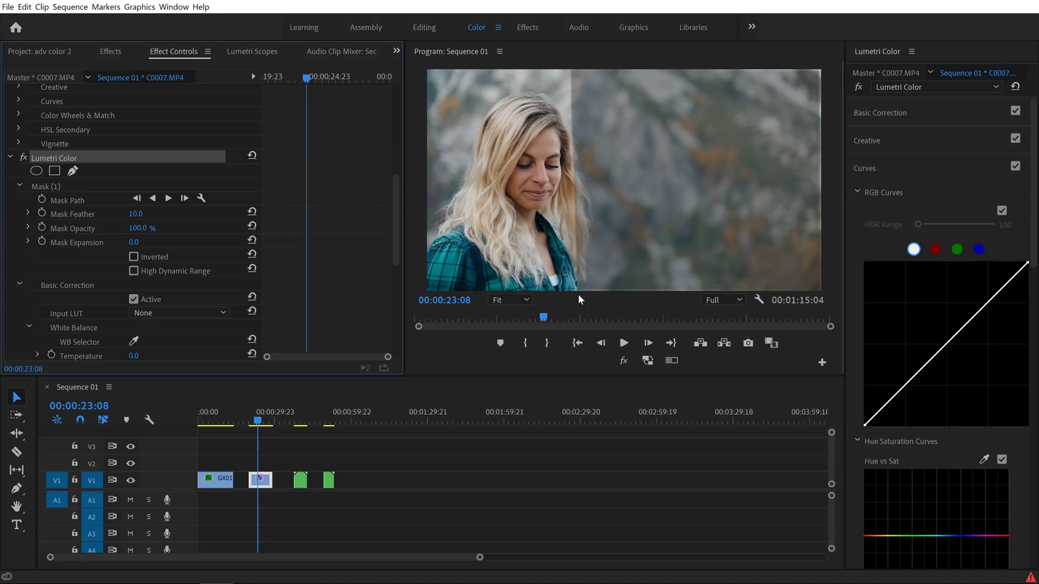
- Set the mask feather to 231 and toggle the second Lumetri Color effect off and on to compare
drag(137, 217, 236, 218)
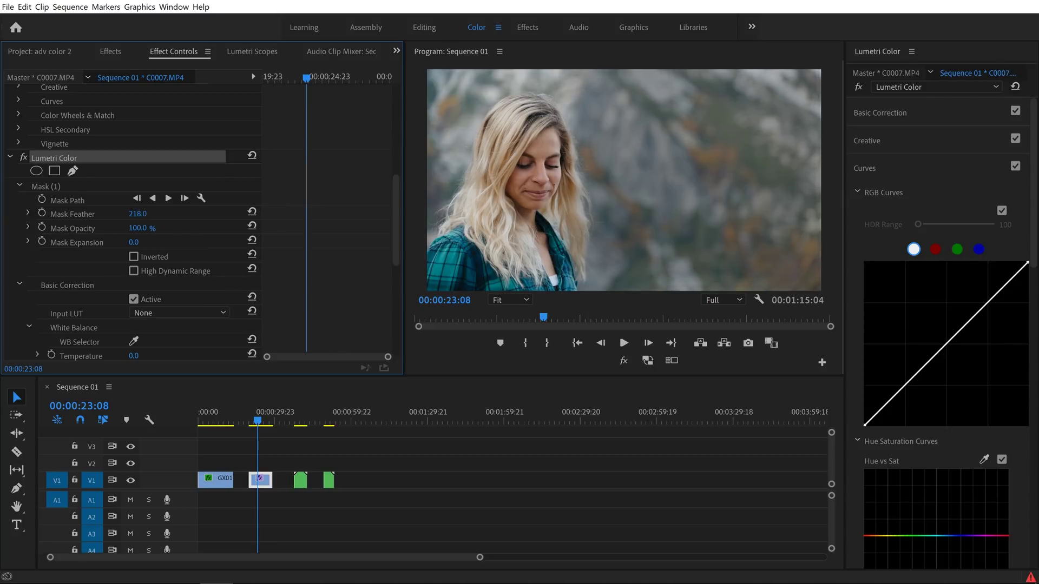
drag(148, 215, 150, 215)
click(24, 158)
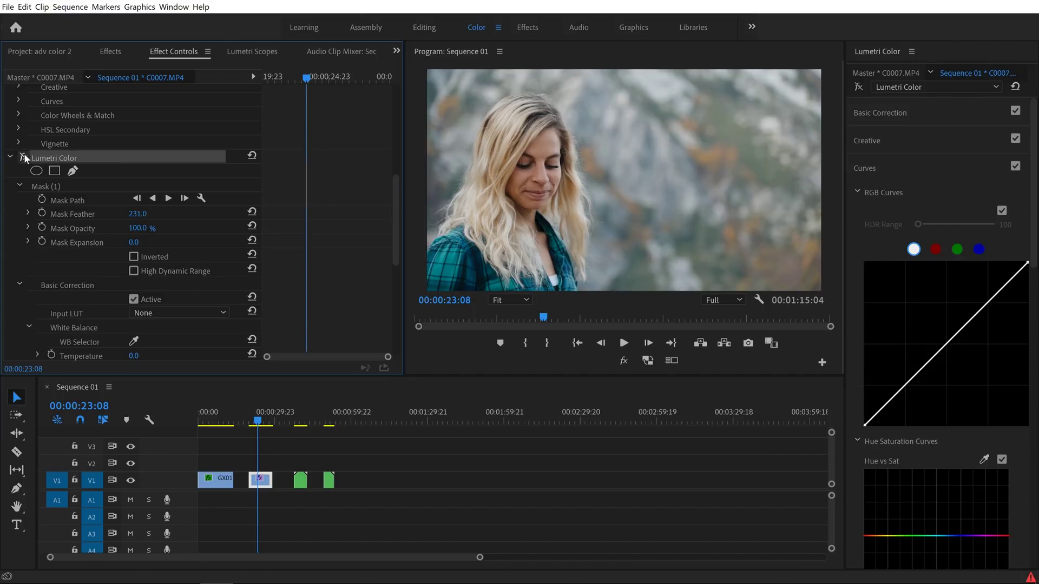
click(24, 157)
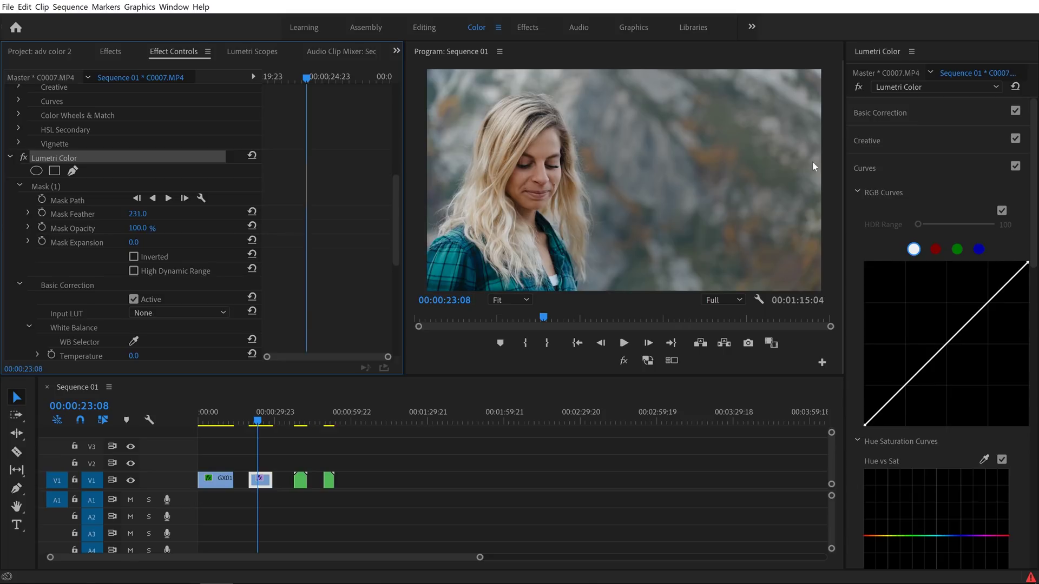
- Play the portrait clip from 00:00:21:18 to check how the darkened mask area behaves in motion
drag(258, 421, 253, 423)
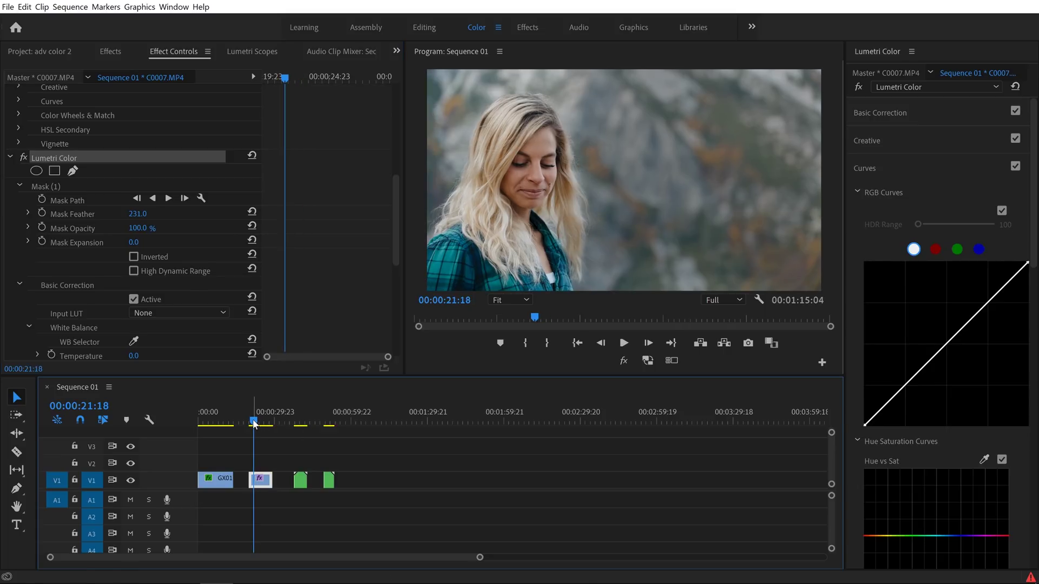
key(space)
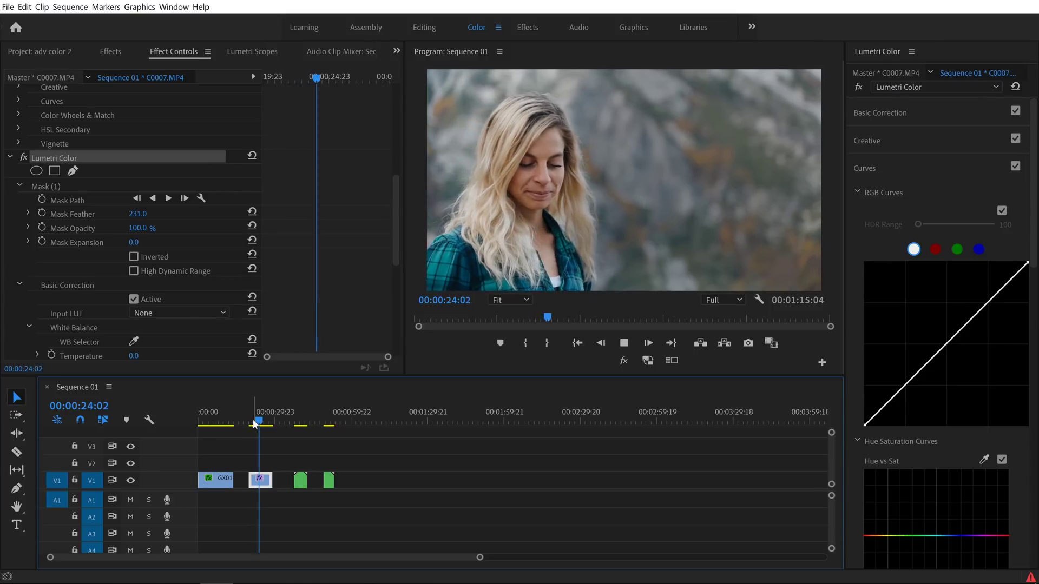
key(space)
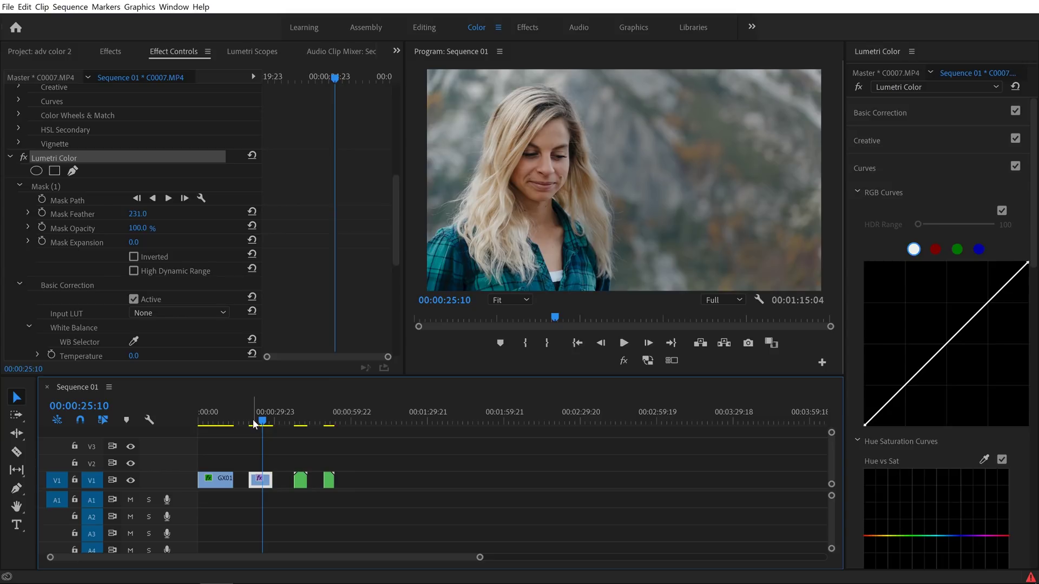
- Add a third Lumetri Color effect to the C0007.MP4 portrait clip
click(963, 84)
click(956, 132)
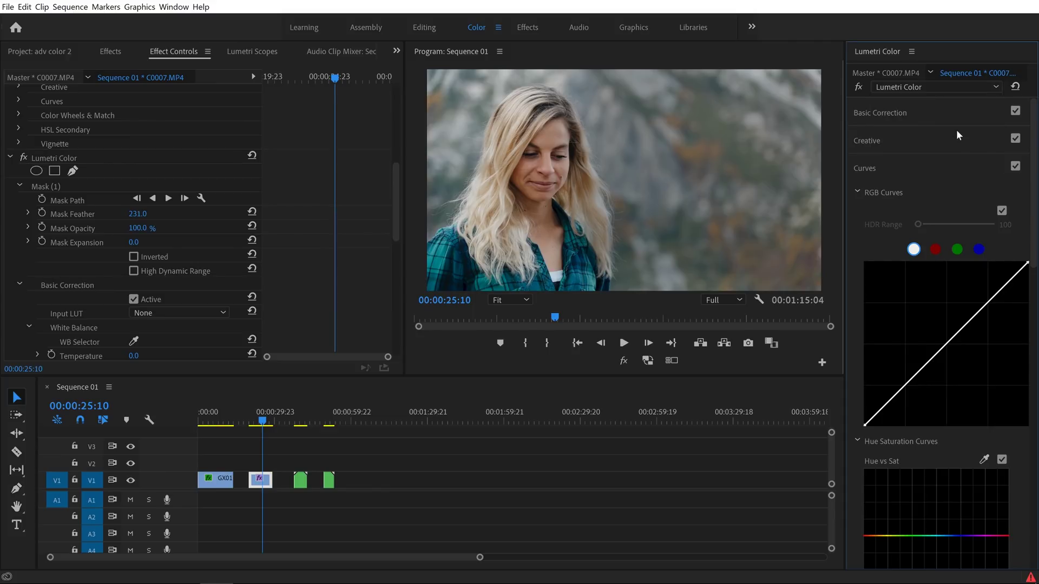
drag(391, 169, 407, 284)
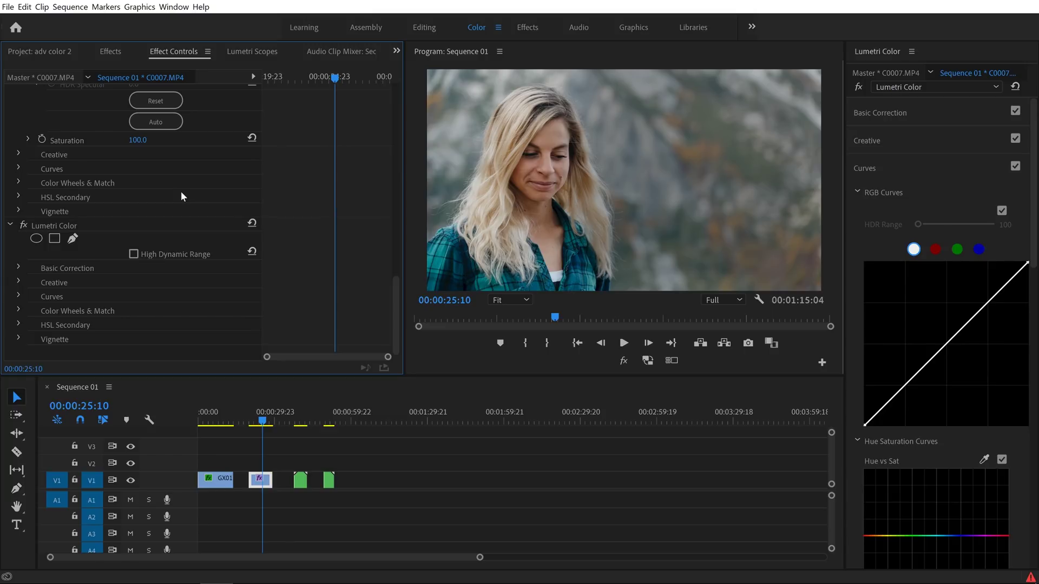
- Isolate the woman's face with a seven-point pen mask on the clip's Opacity and show it in the Lumetri Scopes vectorscope
scroll(98, 249, up, 15)
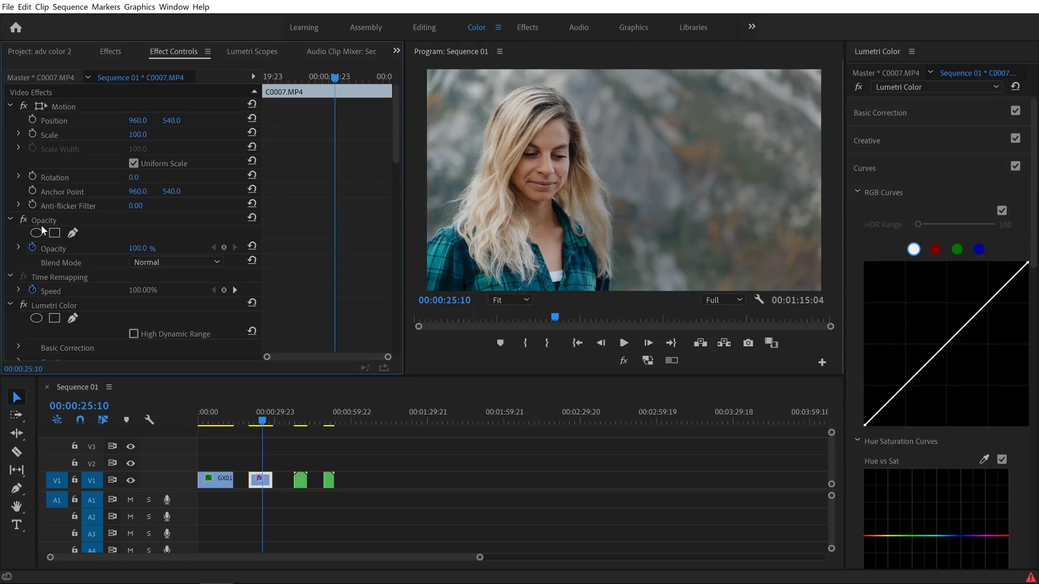
click(69, 236)
click(559, 114)
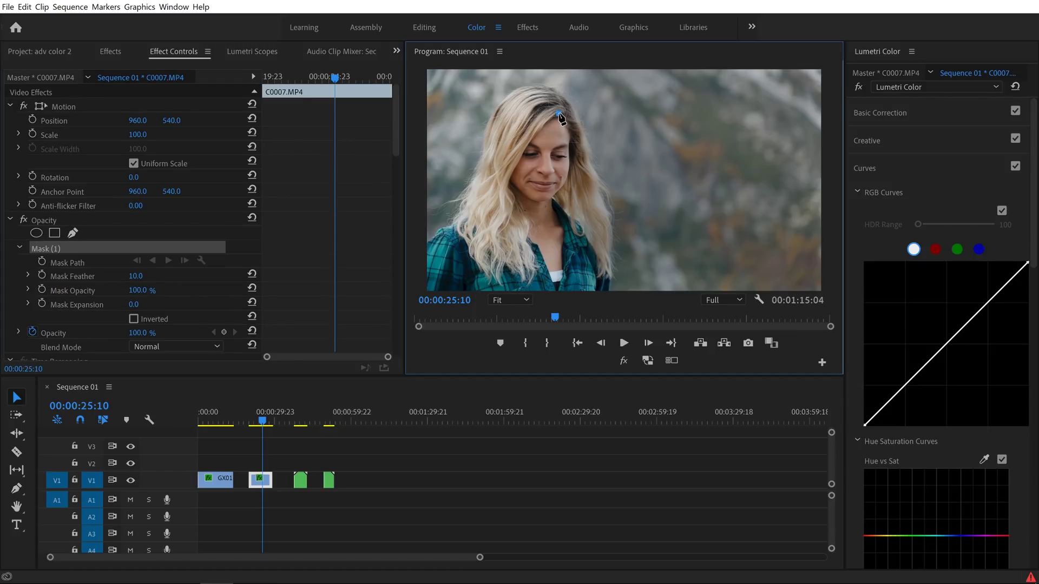
click(528, 123)
click(506, 148)
click(501, 190)
click(542, 206)
click(587, 189)
click(590, 148)
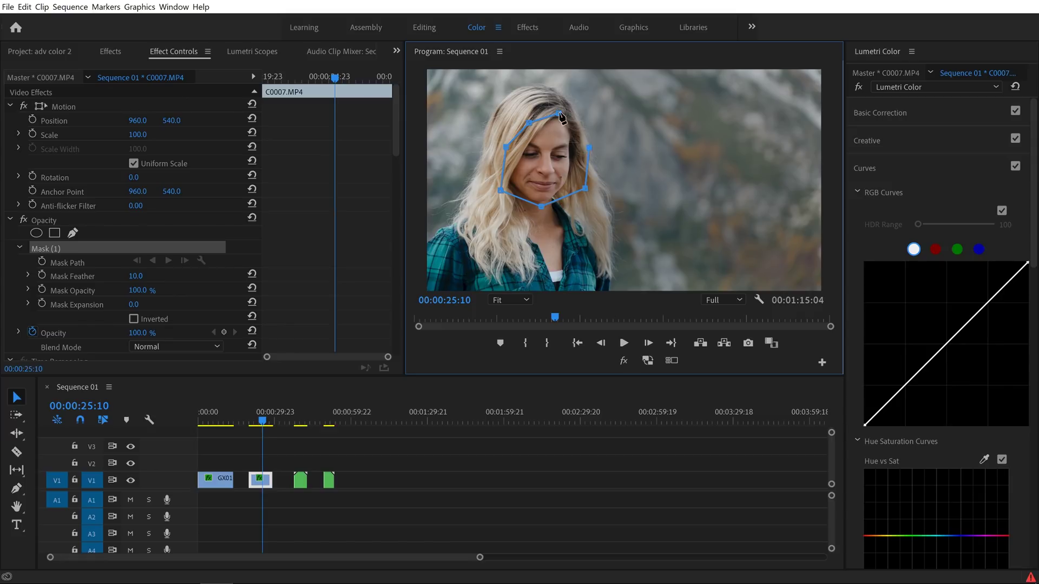
click(560, 113)
click(241, 51)
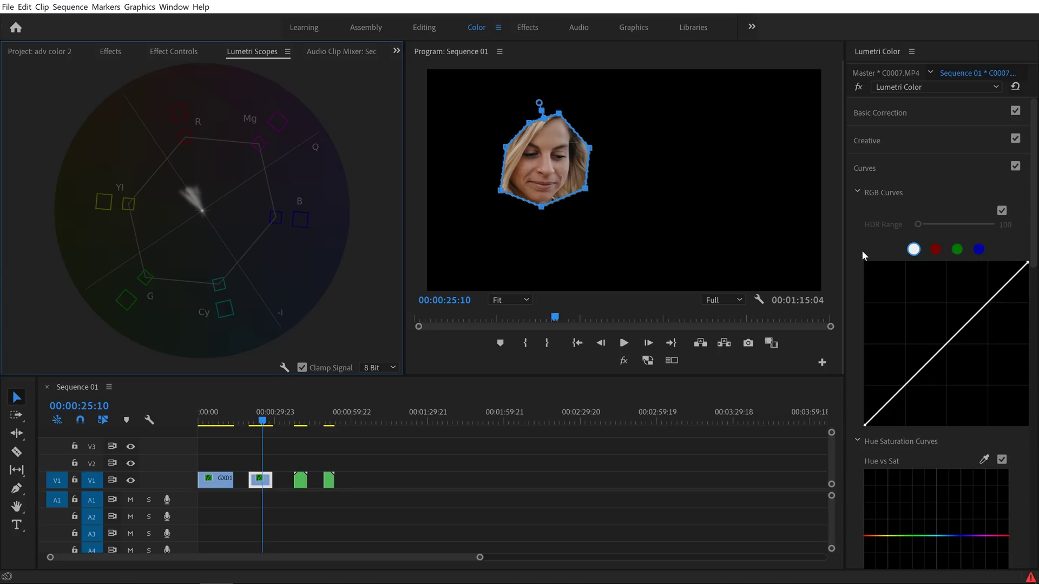
- Sample the face's skin tone onto the Hue vs Hue curve and nudge its middle point slightly down
scroll(860, 236, down, 1)
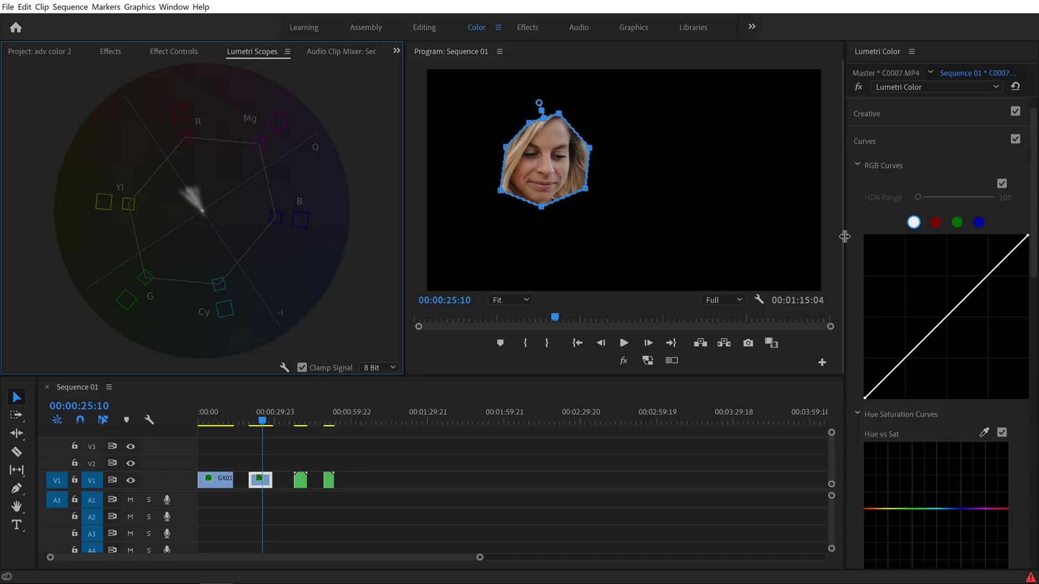
scroll(851, 241, down, 4)
scroll(852, 247, up, 3)
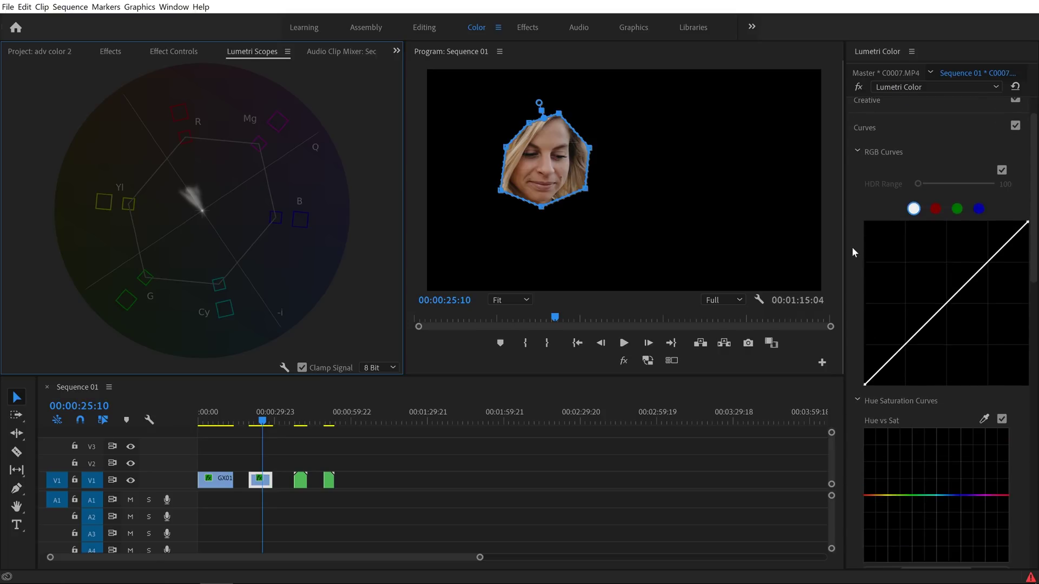
drag(1032, 168, 1033, 270)
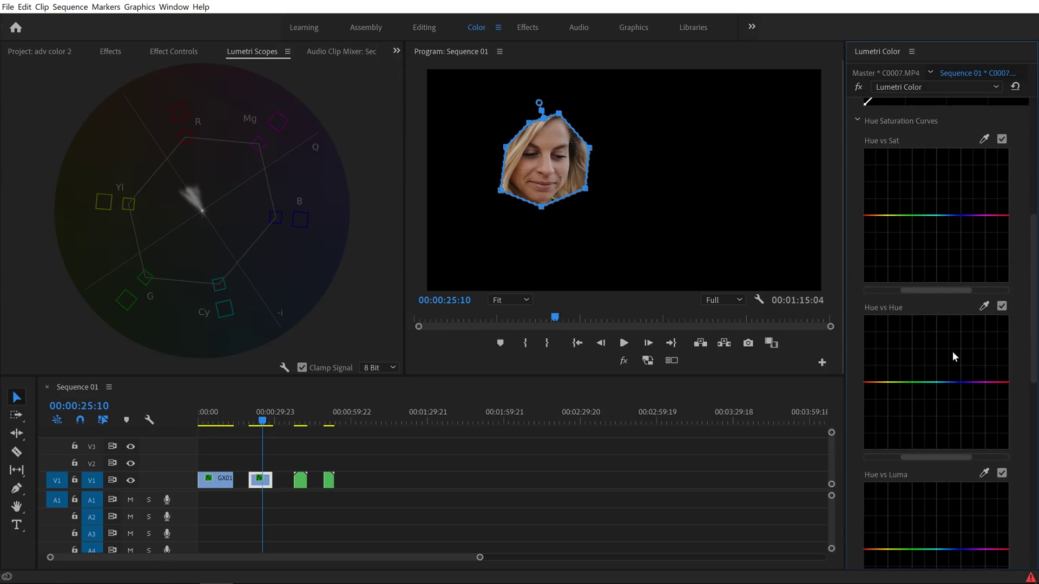
drag(962, 458, 923, 456)
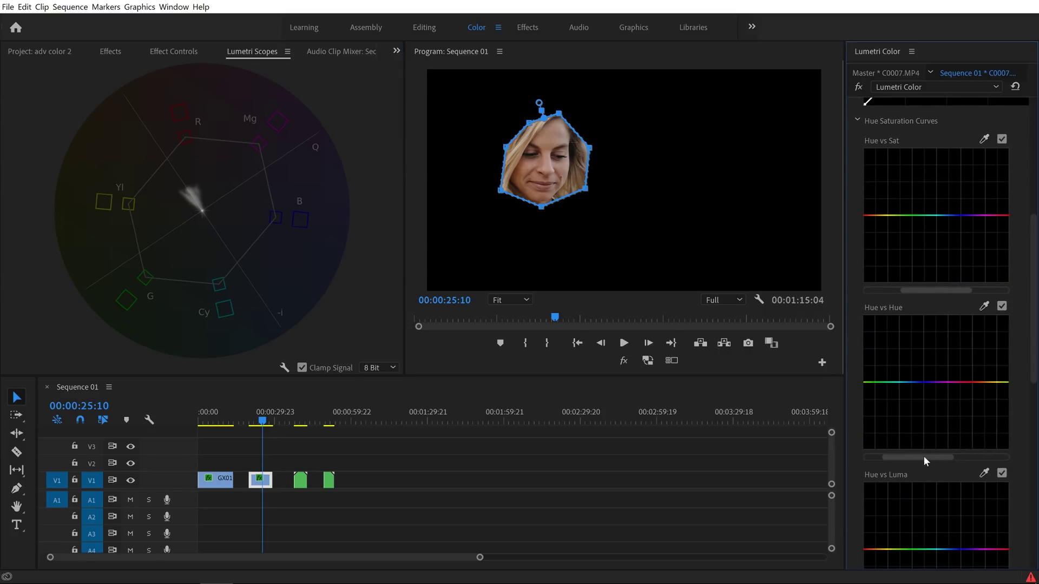
click(984, 307)
click(541, 146)
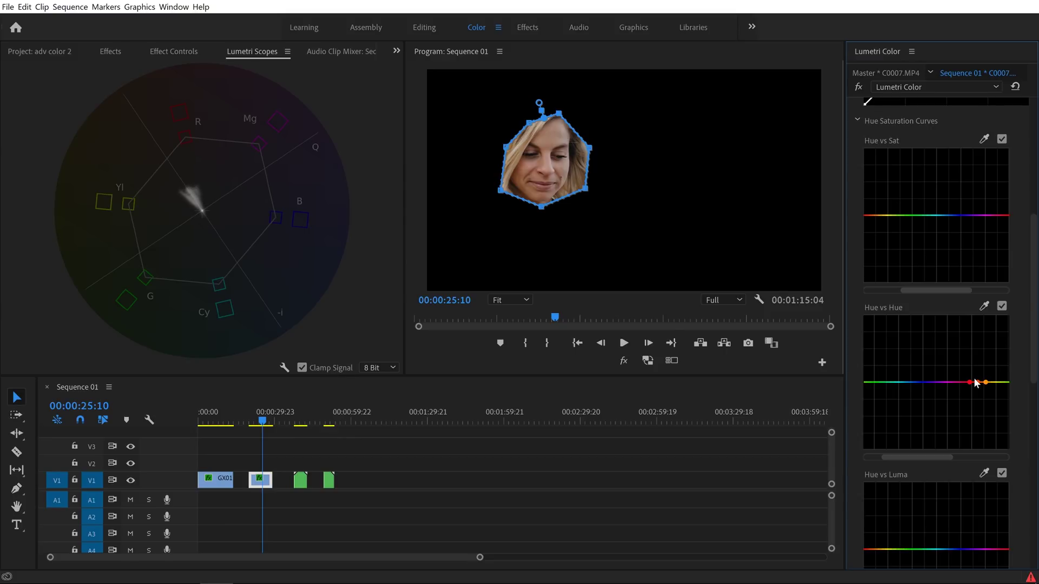
drag(977, 382, 978, 364)
drag(978, 364, 978, 386)
- Sample the face's skin tone onto the Hue vs Luma curve and fine-tune its middle point
scroll(979, 401, down, 3)
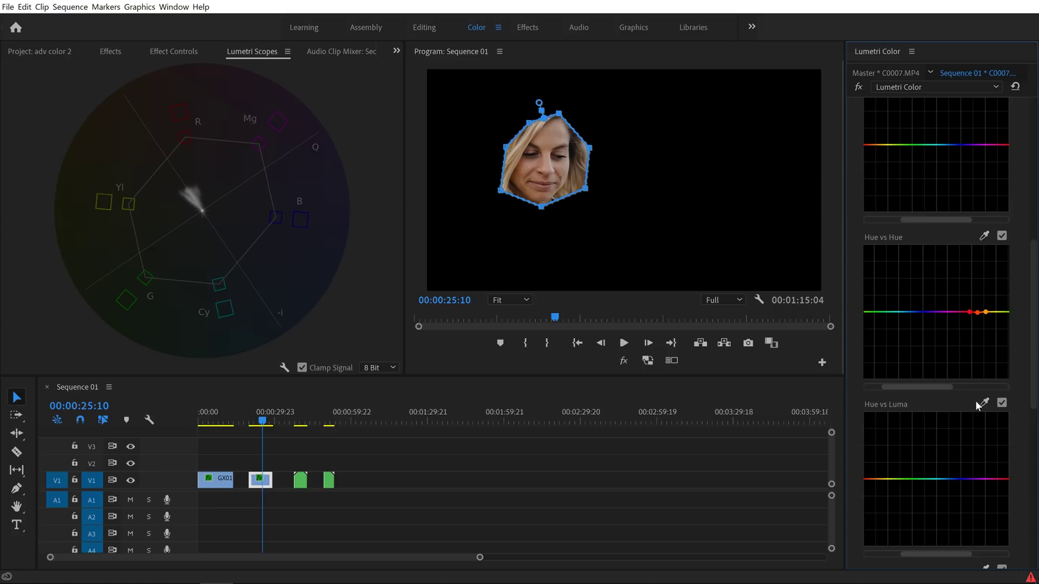
click(984, 402)
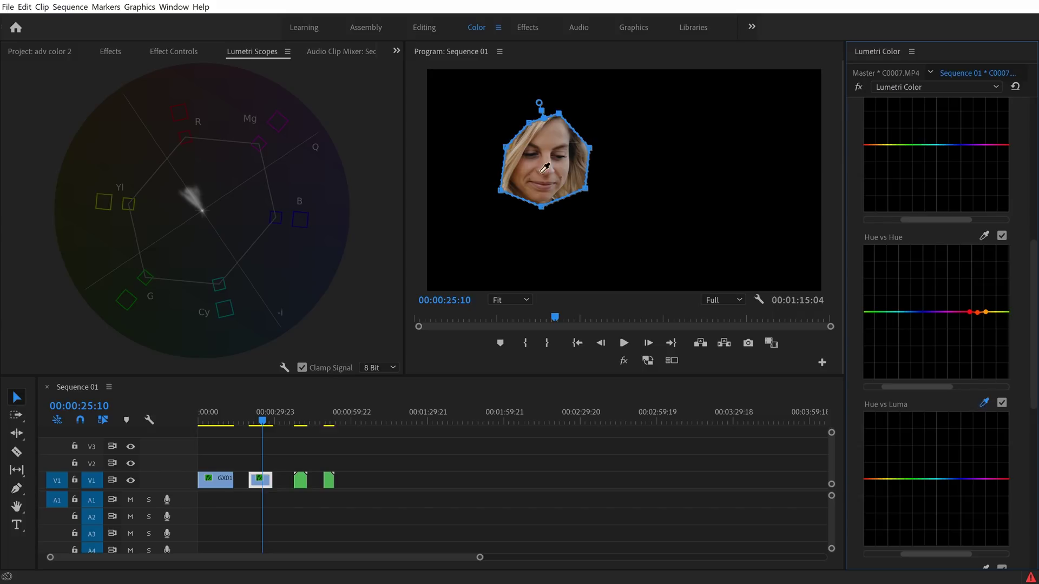
click(547, 146)
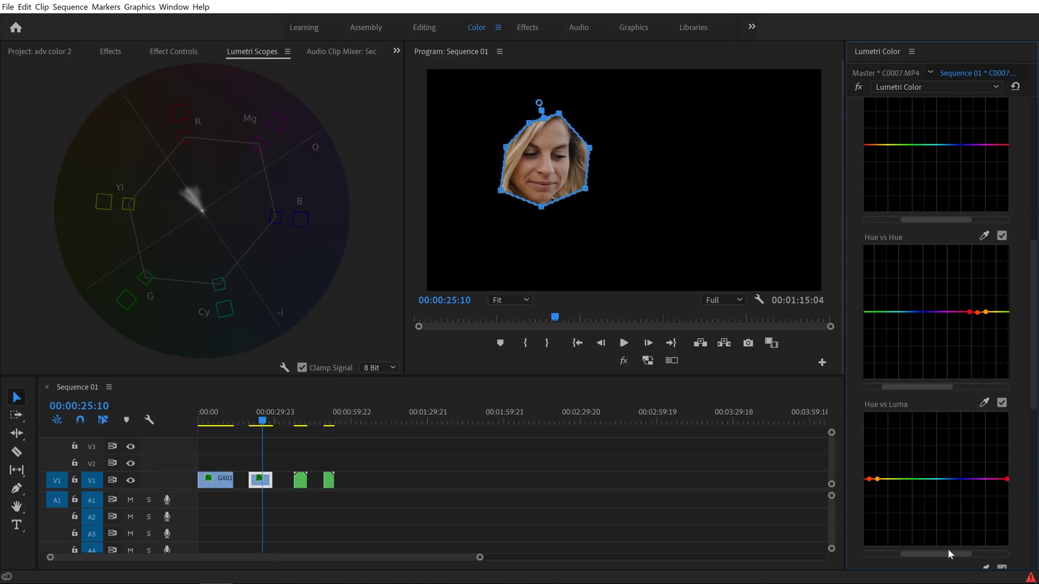
drag(948, 556, 904, 552)
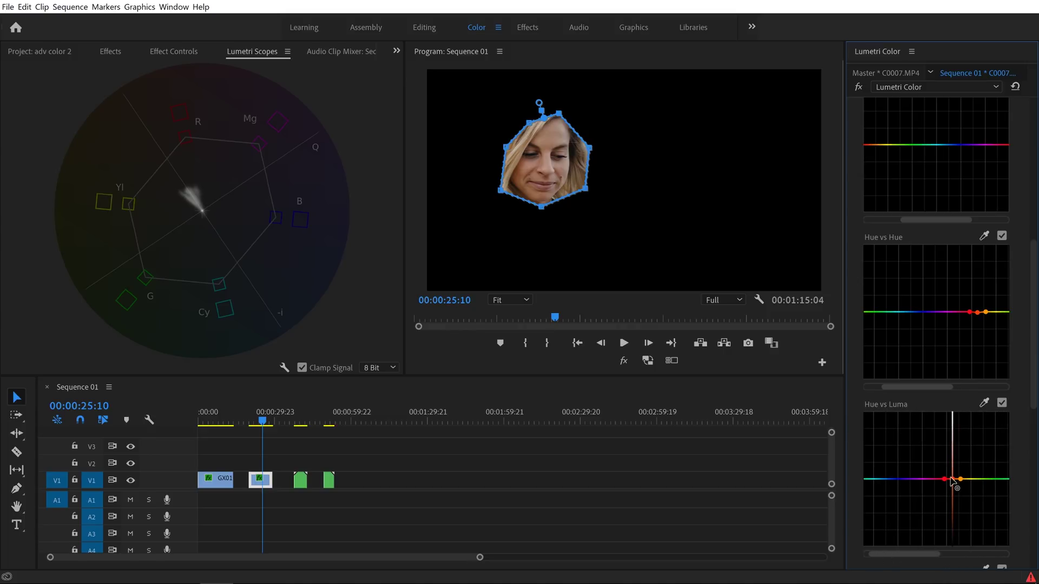
click(950, 479)
mouse_move(953, 479)
mouse_down()
mouse_move(956, 443)
mouse_move(958, 520)
mouse_move(951, 479)
mouse_up()
- Sample the face's skin tone onto the Hue vs Sat curve and raise its middle point slightly
drag(1036, 392, 1037, 360)
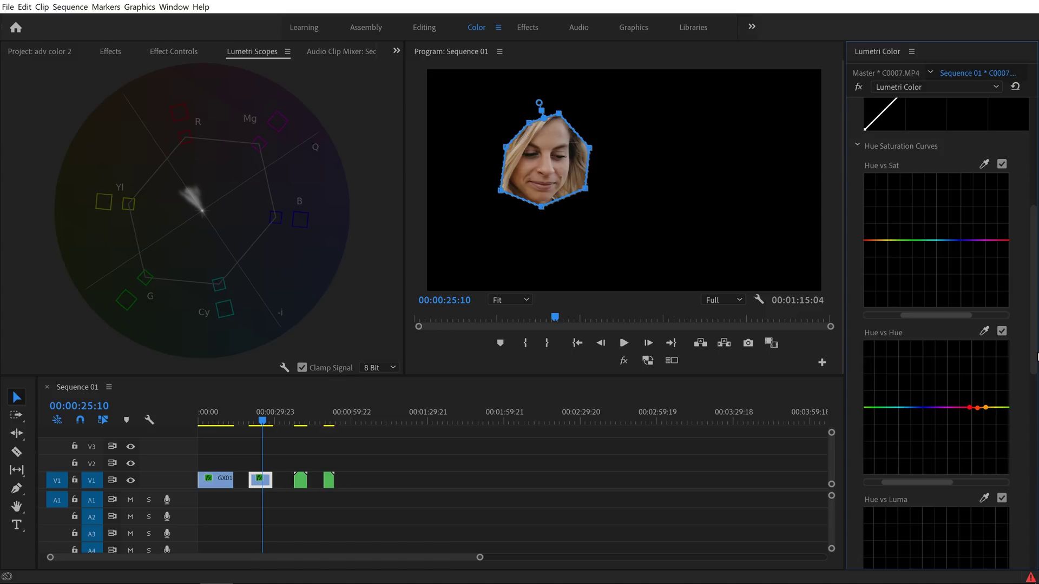
click(984, 164)
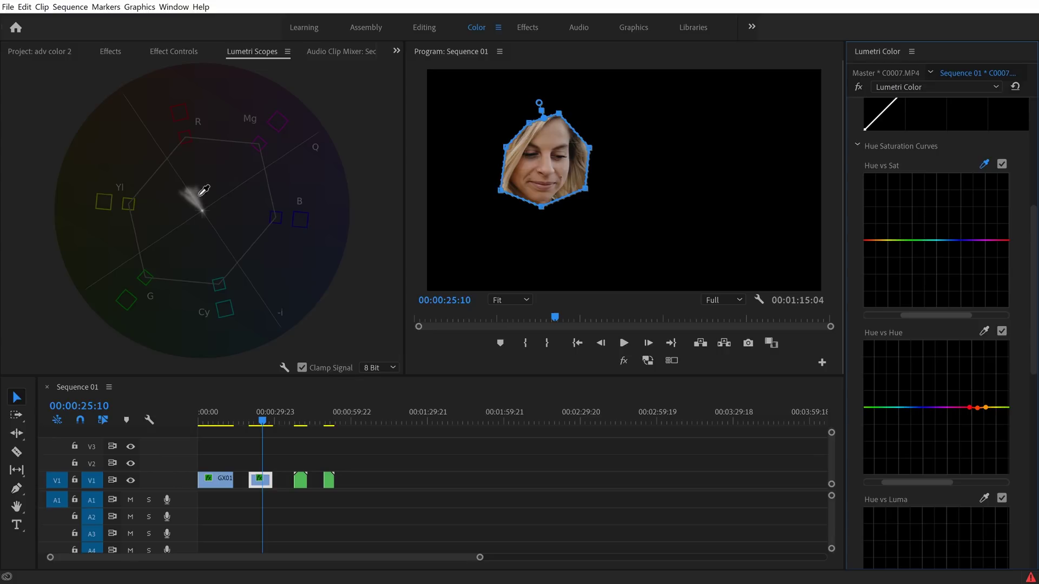
click(554, 132)
drag(954, 313, 913, 316)
- Delete the face mask from the portrait clip's Opacity and toggle the third Lumetri Color effect to compare
click(159, 50)
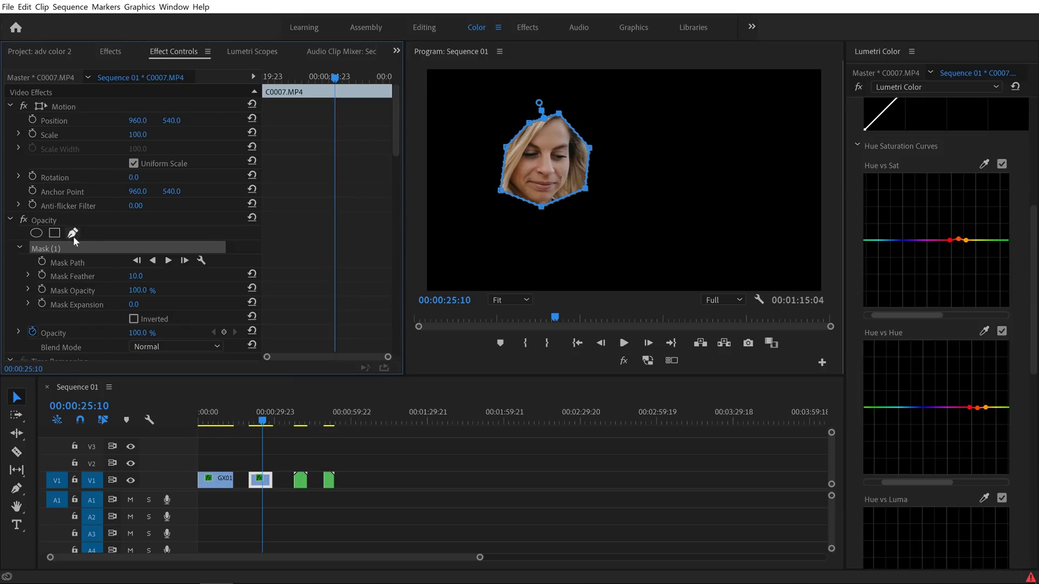
key(Delete)
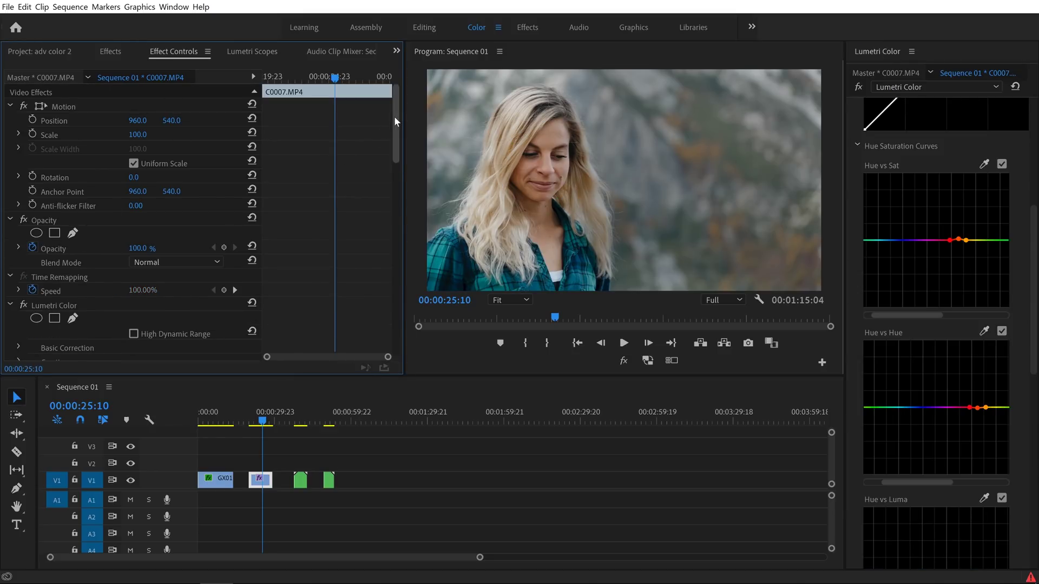
drag(395, 121, 394, 323)
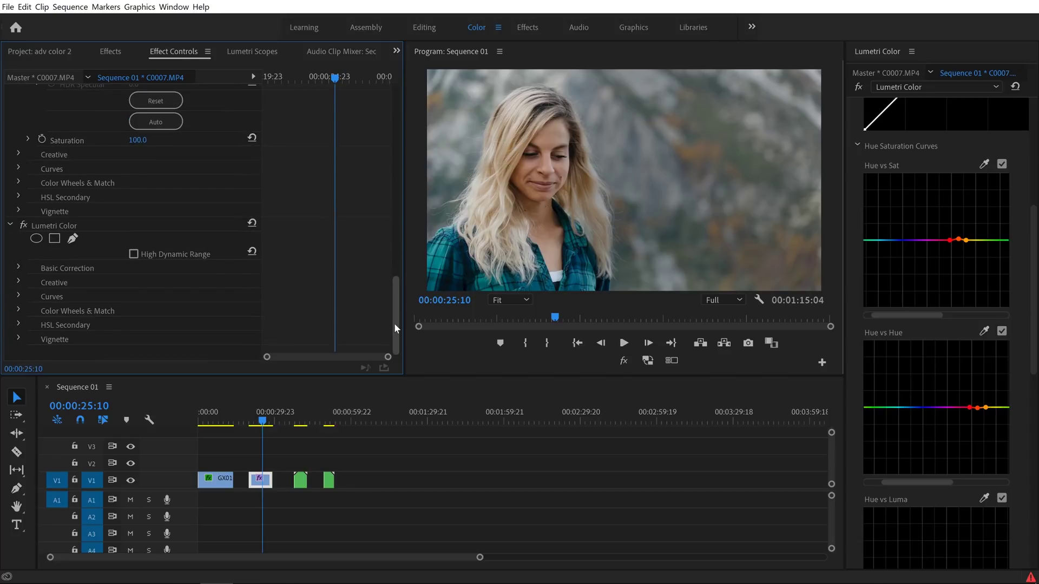
click(22, 224)
- Go to the Nested Sequence 01 landscape clip at 00:00:40:07 and add a Lumetri Color effect to it
click(302, 420)
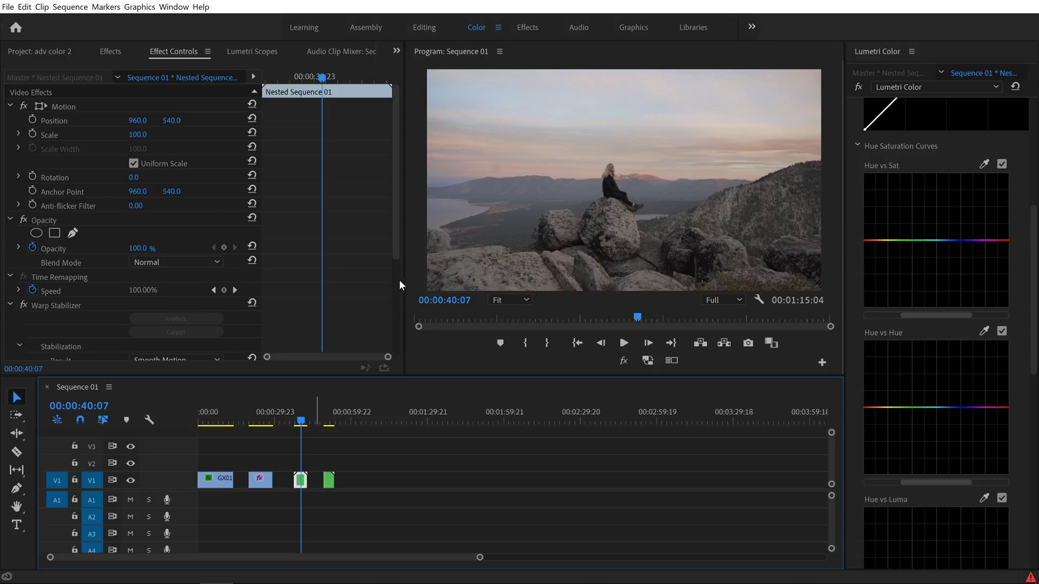
scroll(856, 244, up, 1)
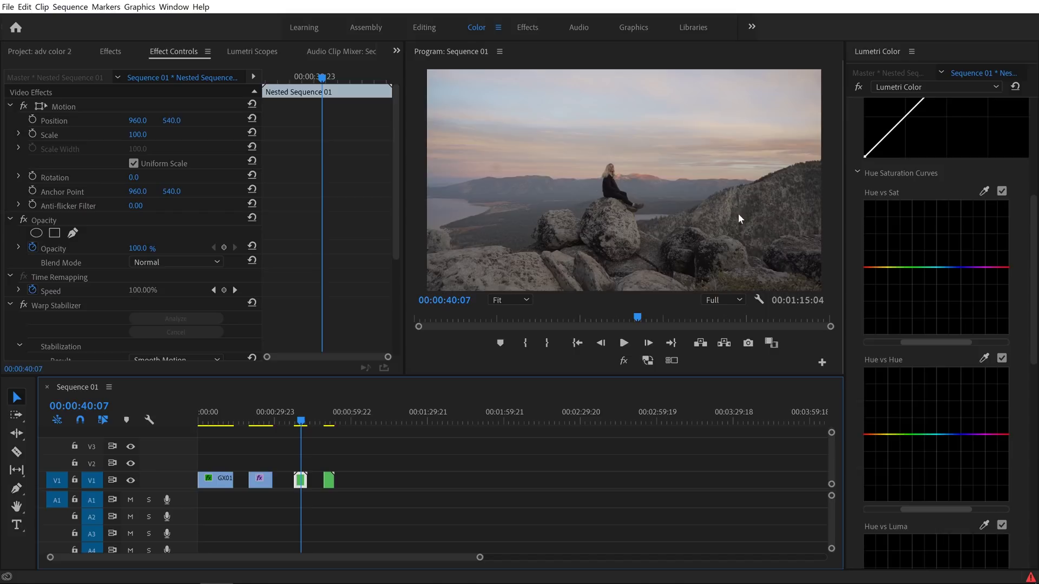
scroll(327, 219, down, 10)
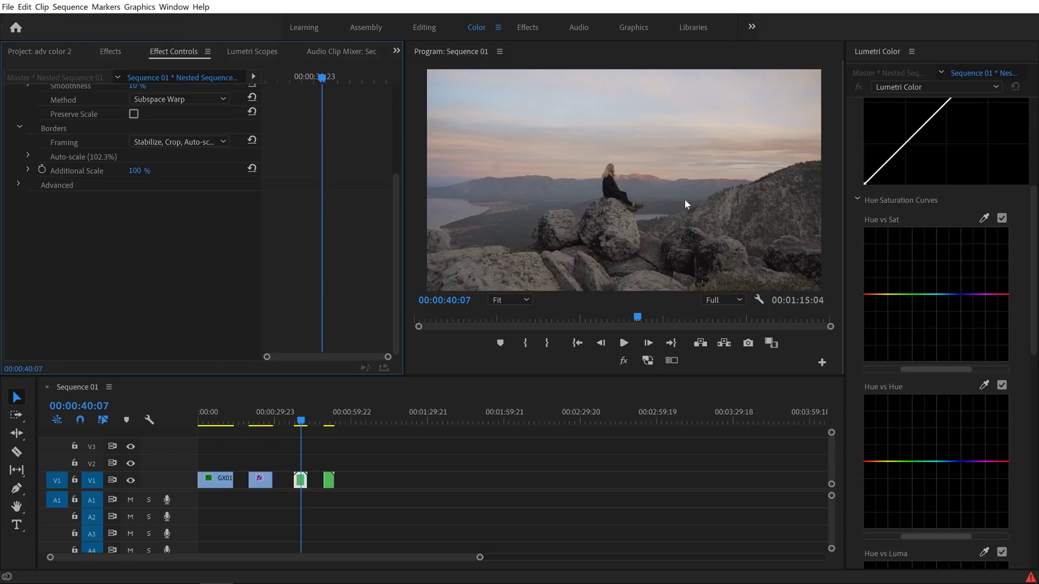
click(927, 89)
click(923, 114)
drag(395, 170, 388, 228)
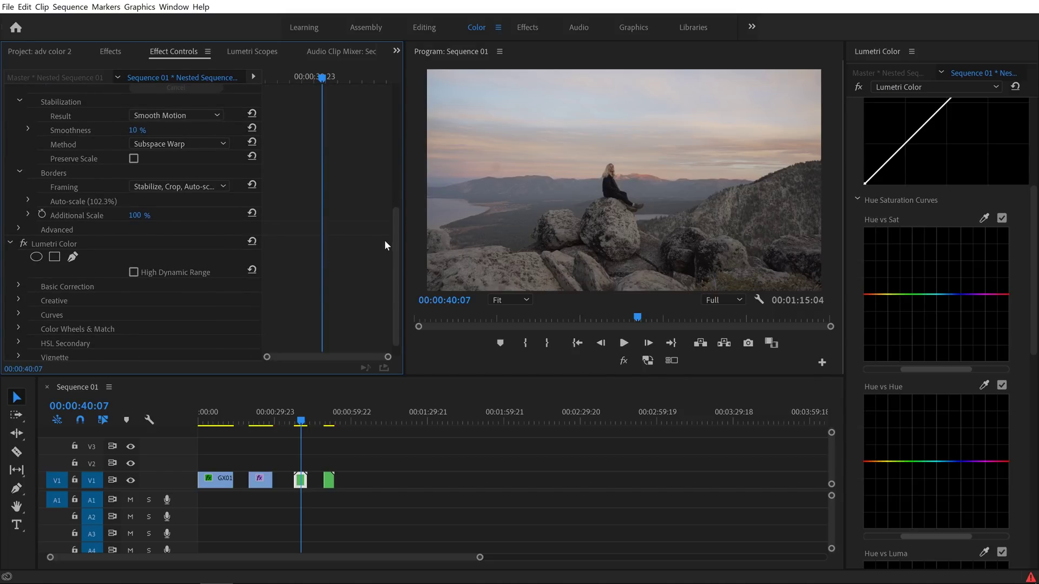
- Raise the Exposure in the Basic Correction of the landscape clip's new Lumetri Color effect
scroll(393, 239, down, 1)
click(18, 268)
scroll(285, 292, down, 3)
drag(138, 328, 140, 328)
- Add an elliptical mask to the landscape clip's Lumetri Color effect and centre it on the person sitting on the rock
click(37, 184)
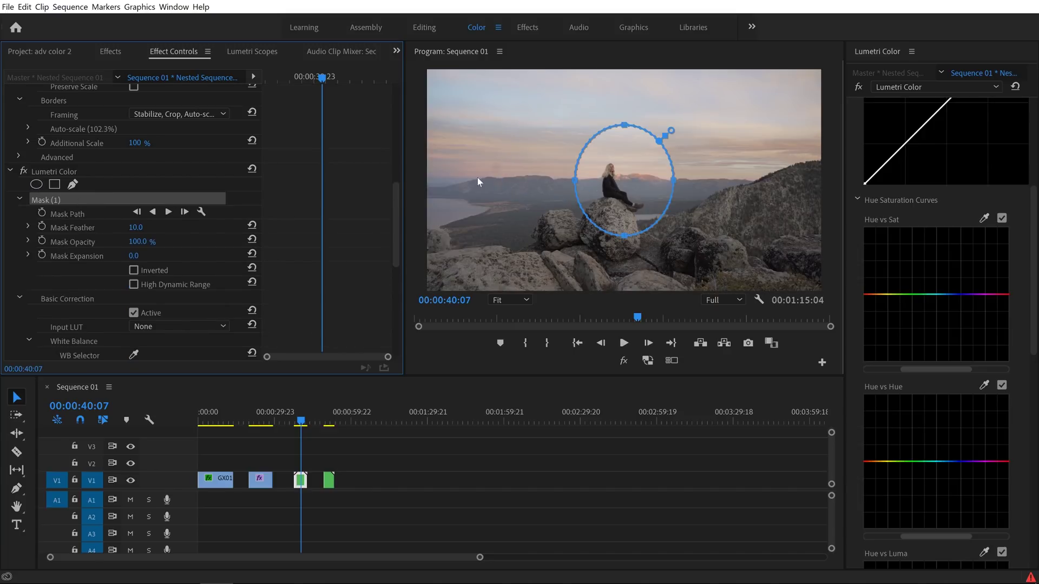
drag(632, 186, 622, 197)
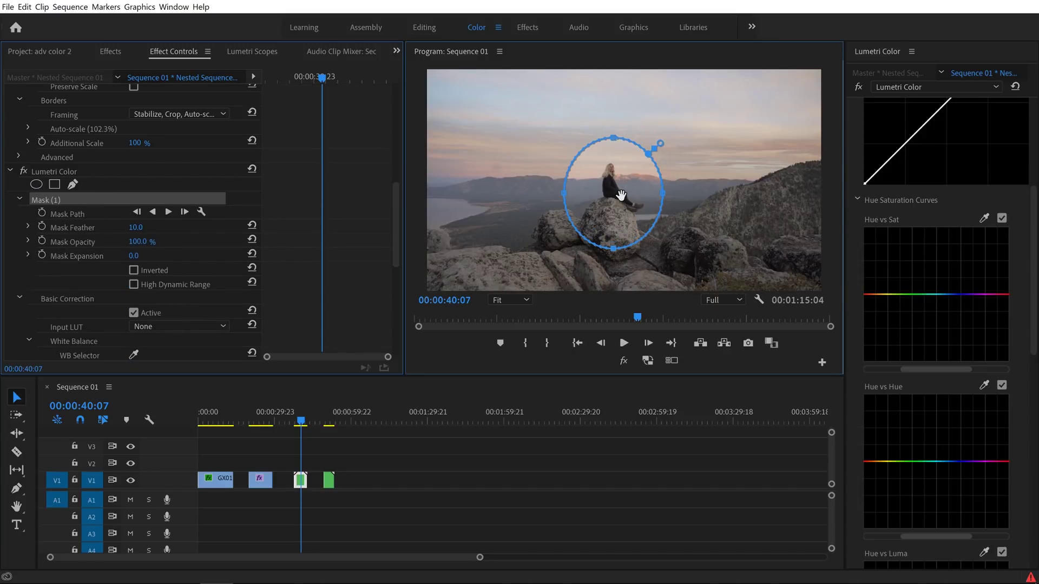
click(73, 171)
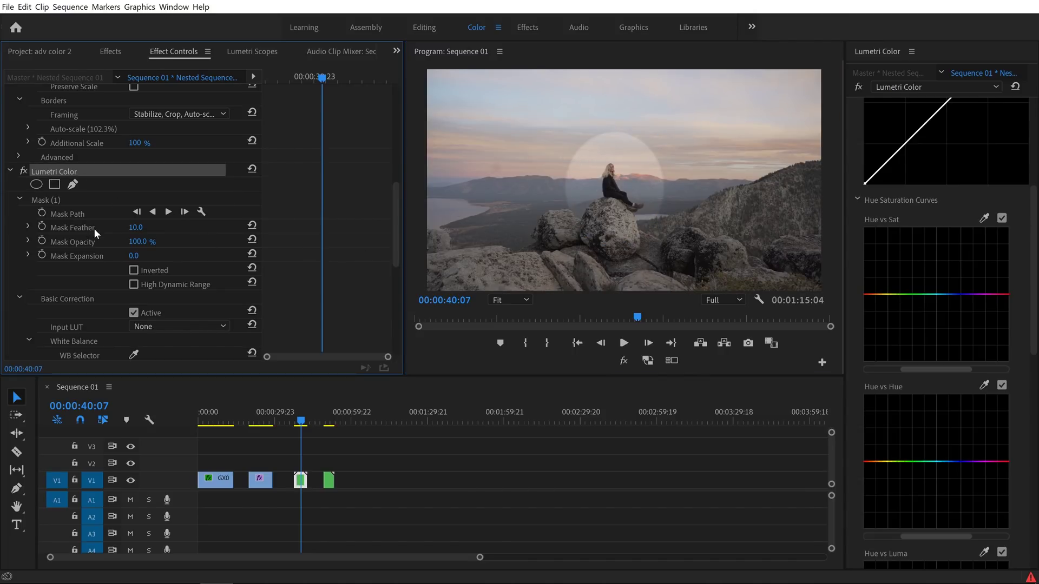
- Set the elliptical mask's feather to 151 and toggle the landscape clip's Lumetri Color effect off and on to compare
drag(136, 227, 211, 227)
click(24, 170)
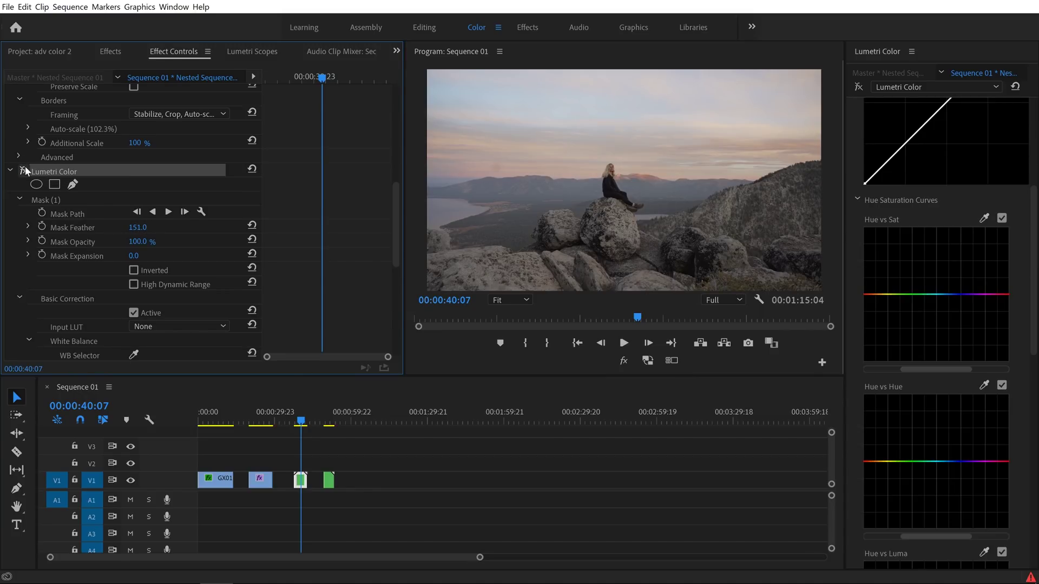
click(23, 171)
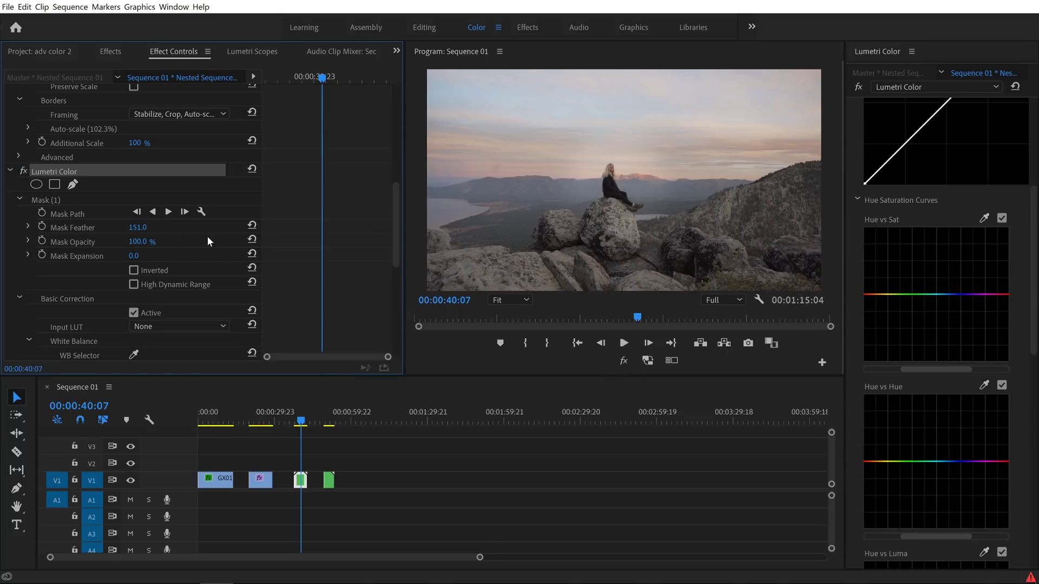
- Centre the elliptical mask on the seated person at the landscape clip's start, 00:00:37:20, and track the mask path forward through the clip
key(space)
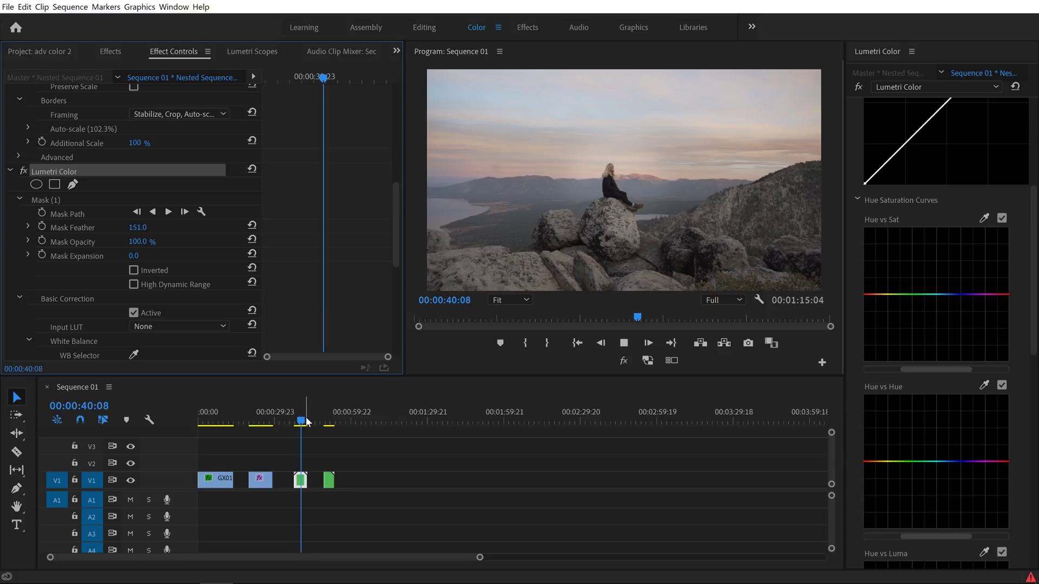
key(space)
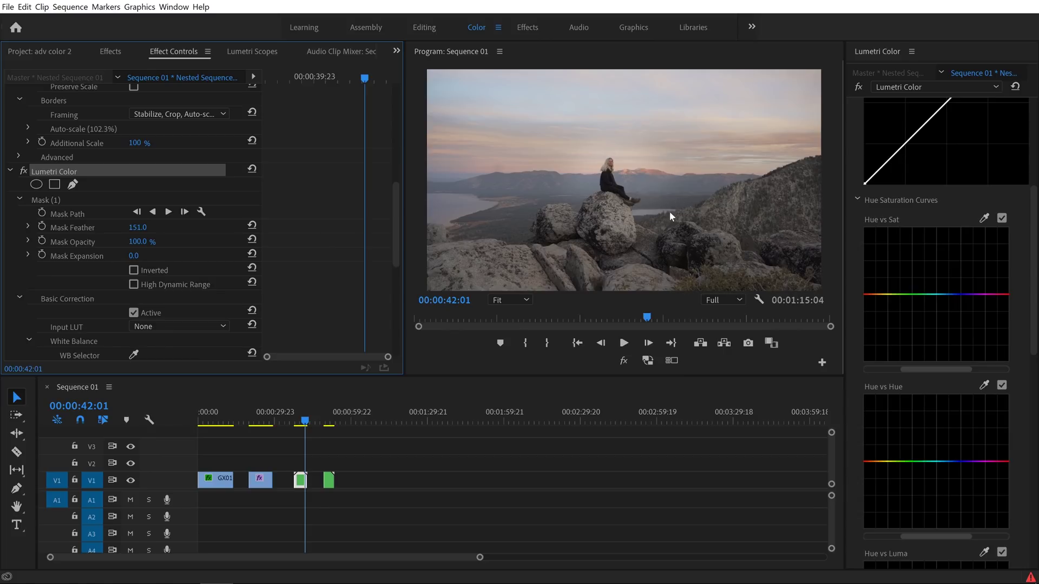
click(295, 420)
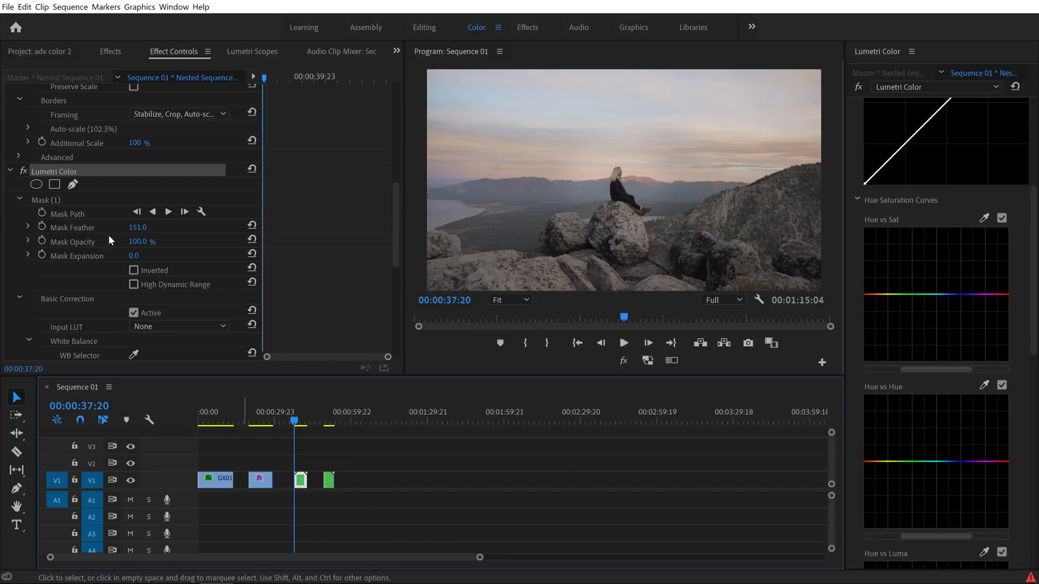
click(55, 202)
drag(617, 201, 626, 204)
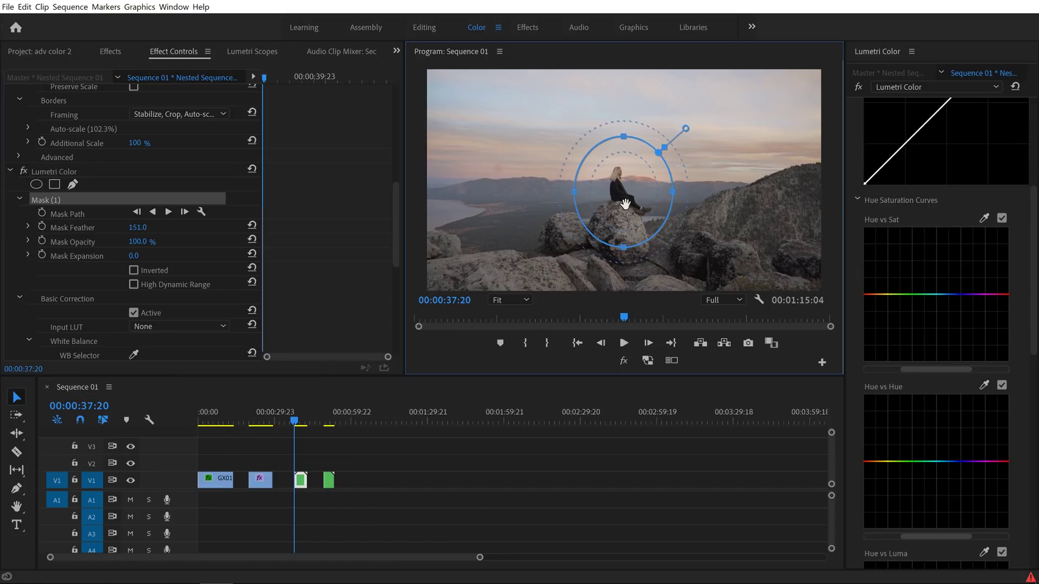
click(170, 213)
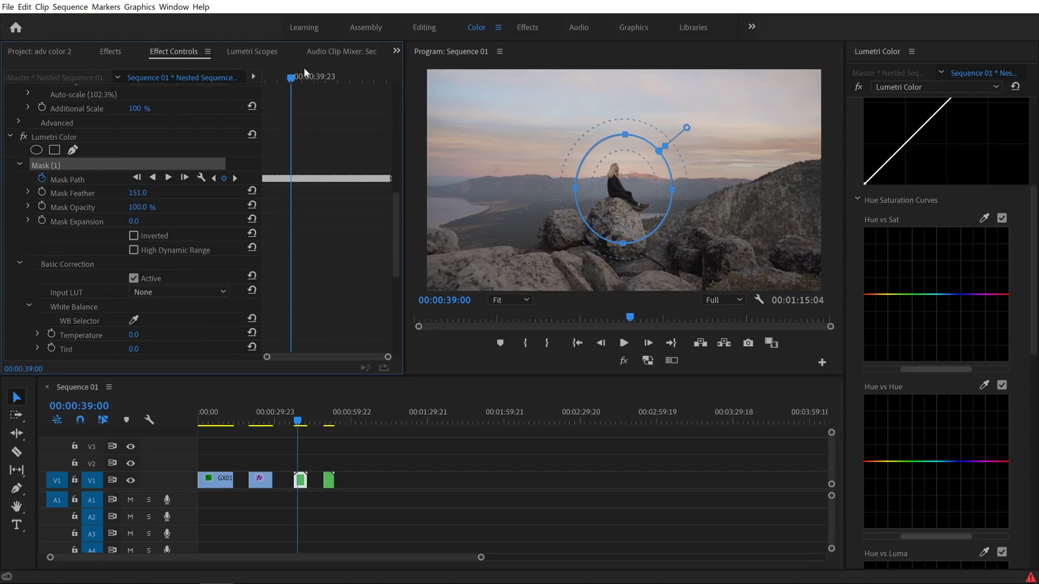
- Scrub and play the landscape clip to check the tracked mask, toggling its Lumetri Color effect to compare
drag(294, 78, 342, 77)
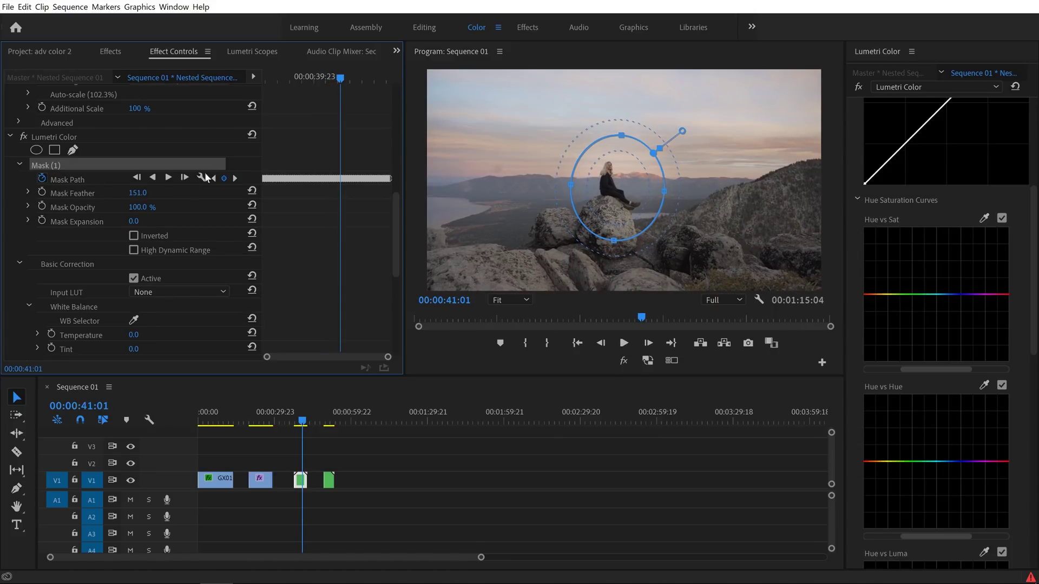
key(Up)
click(23, 137)
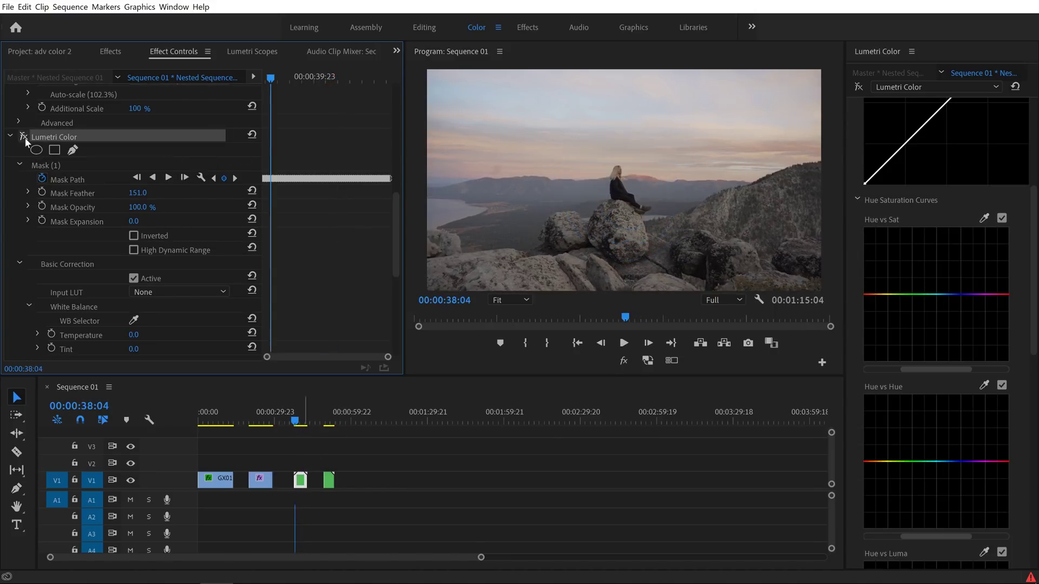
key(space)
key(space)
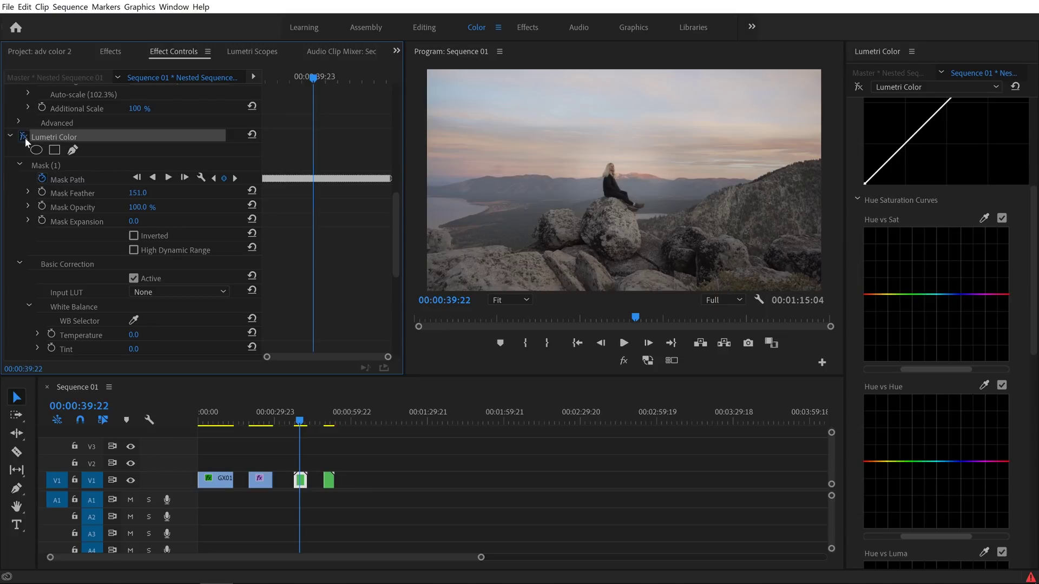
key(space)
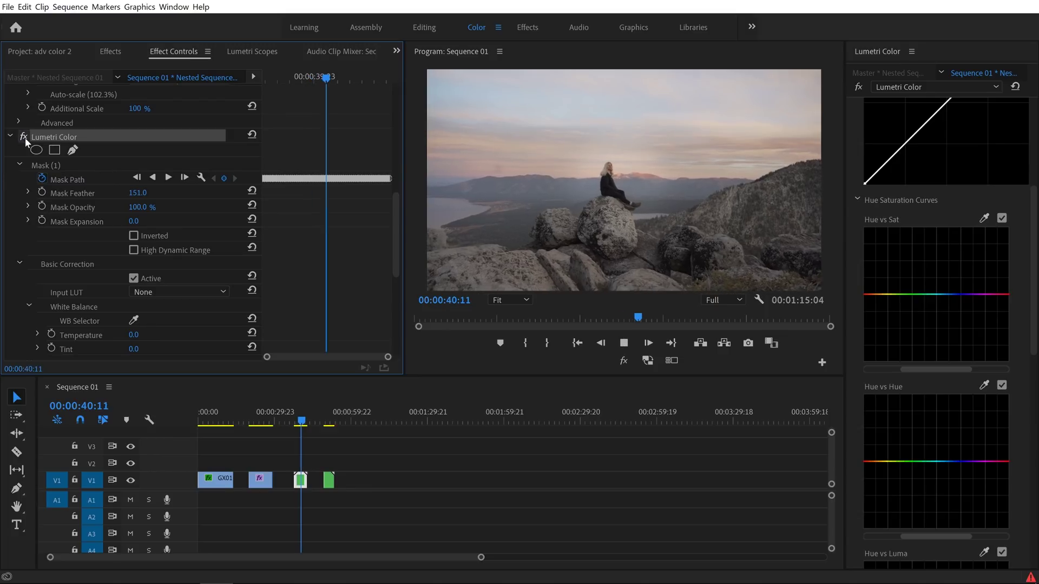
key(space)
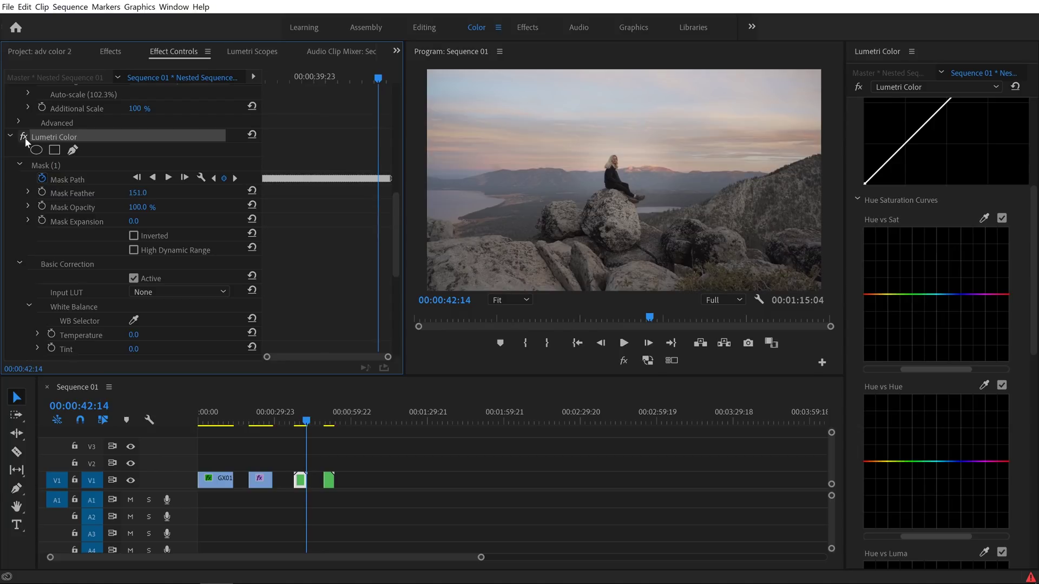
- Preview the forest biking clip and place the playhead at 00:00:50:00, where the biker is close to the camera
key(Down)
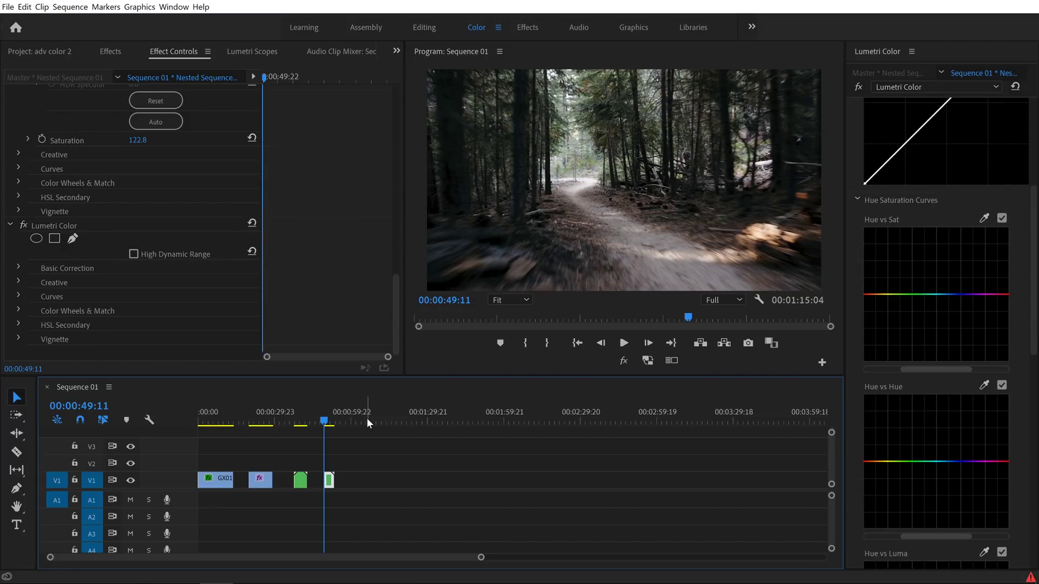
key(space)
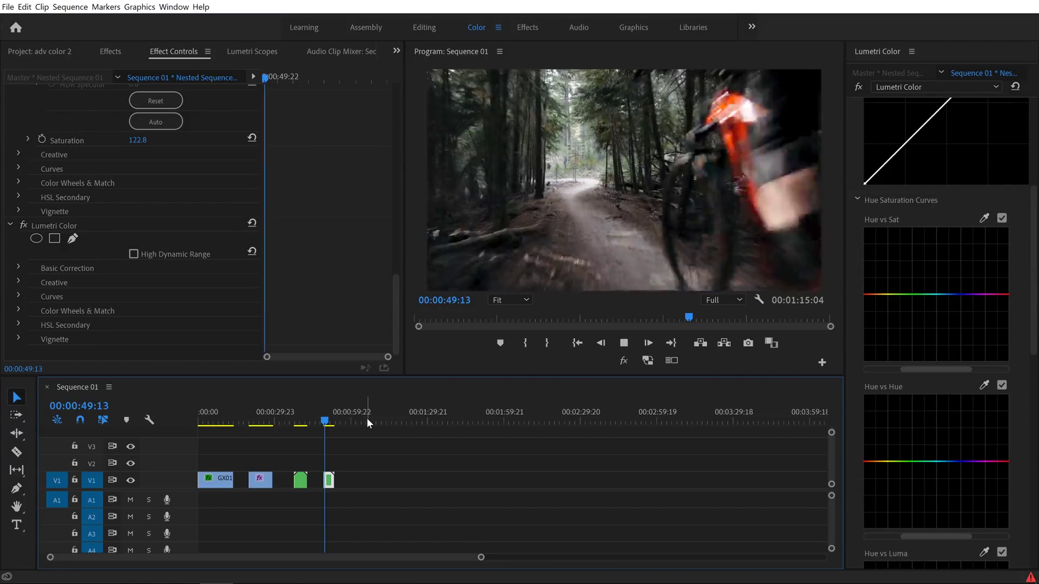
key(space)
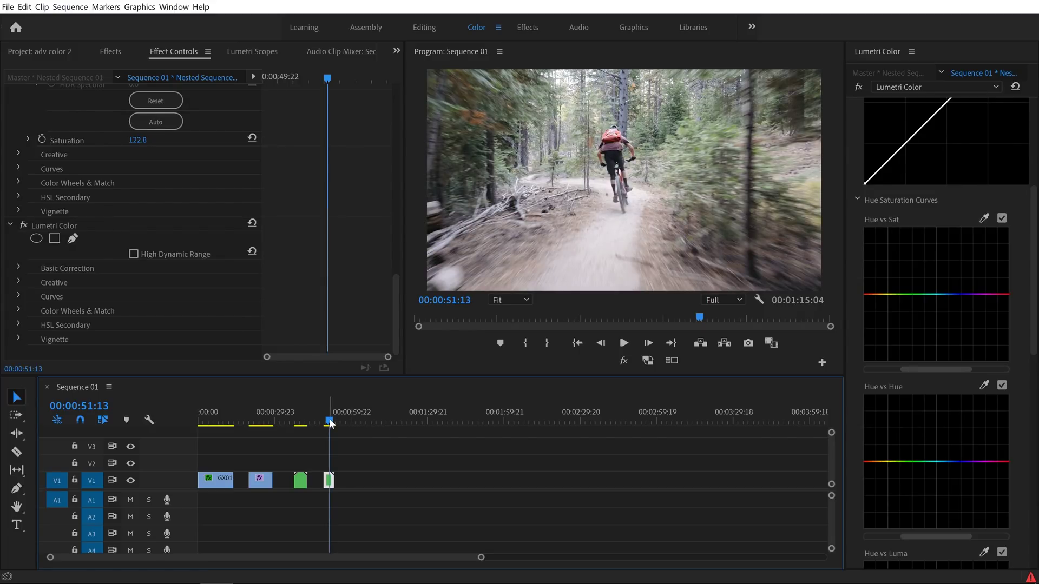
drag(330, 424, 326, 422)
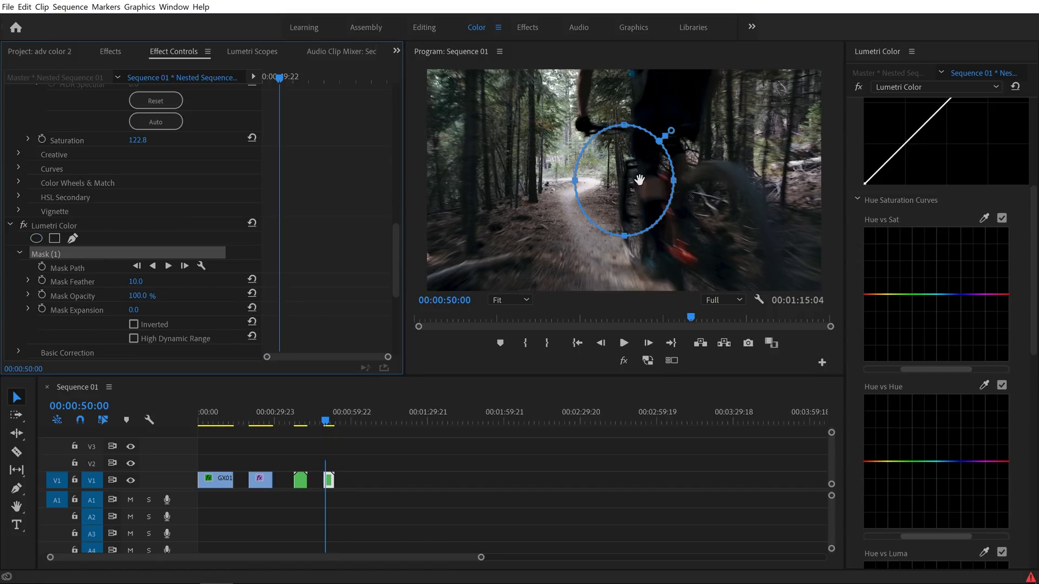
- Add an elliptical mask to the biking clip's last Lumetri Color effect and enlarge it around the biker
drag(563, 190, 575, 197)
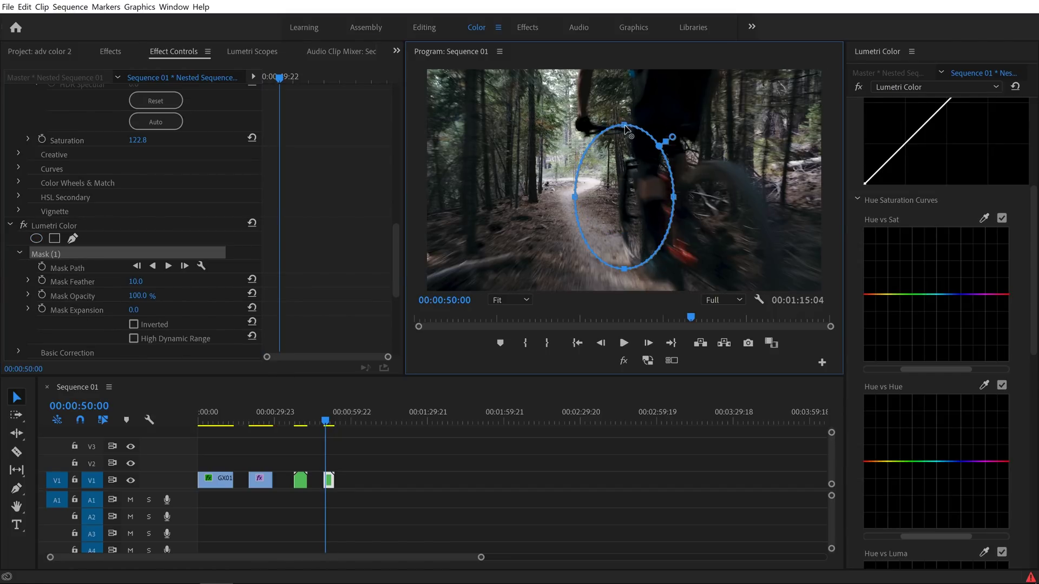
drag(625, 125, 625, 78)
drag(673, 179, 740, 174)
- Set the Exposure to 1.9 in the Basic Correction of the biking clip's masked Lumetri Color effect
scroll(395, 239, up, 3)
scroll(290, 244, down, 1)
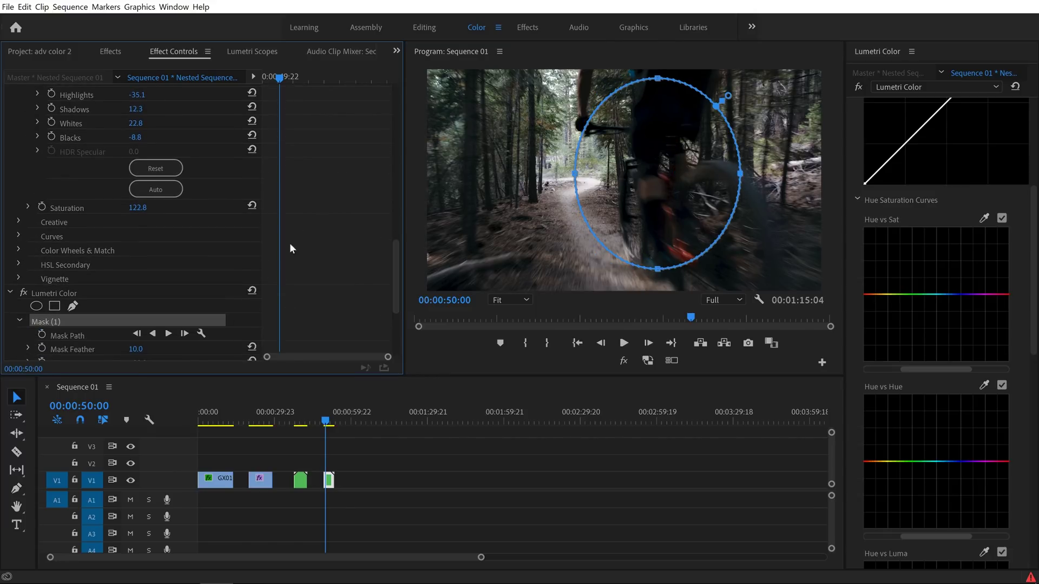
drag(399, 275, 392, 305)
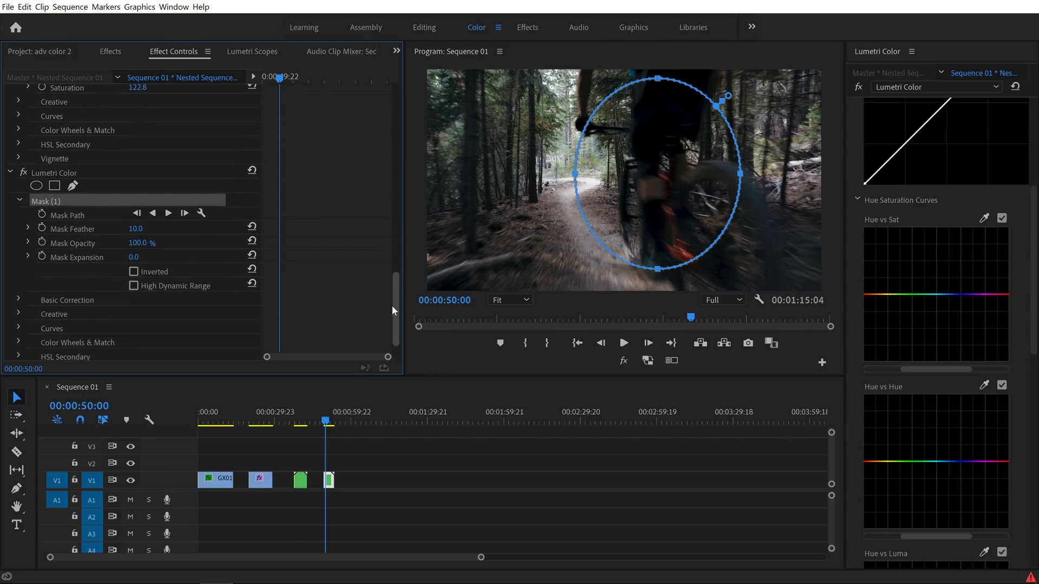
click(19, 298)
drag(393, 267, 392, 298)
mouse_move(133, 271)
mouse_down()
mouse_move(174, 271)
mouse_move(148, 272)
mouse_up()
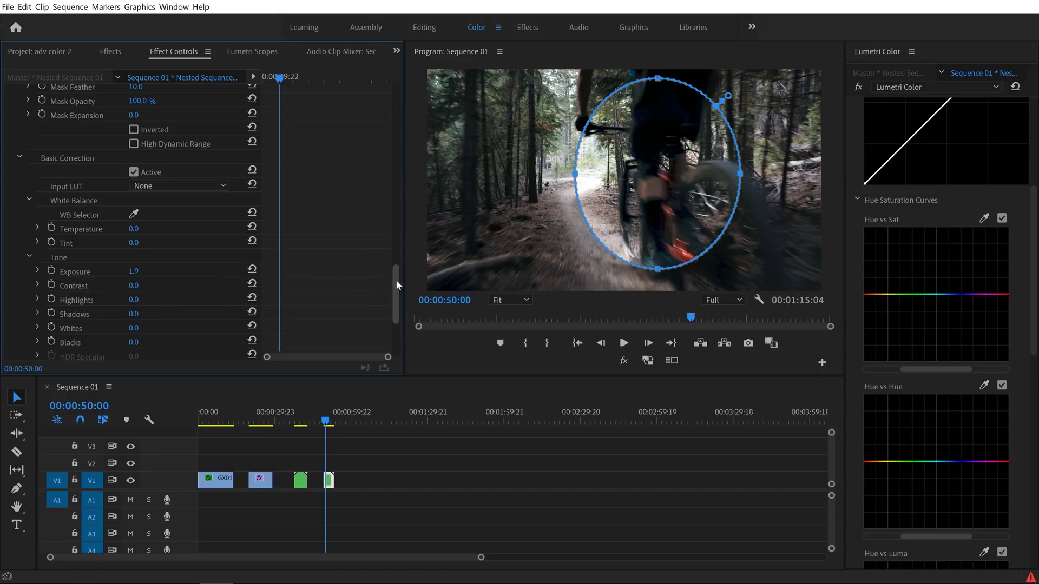
- Set the biking clip's mask feather to 151 and start Mask Path keyframing at 00:00:50:00
drag(395, 279, 395, 248)
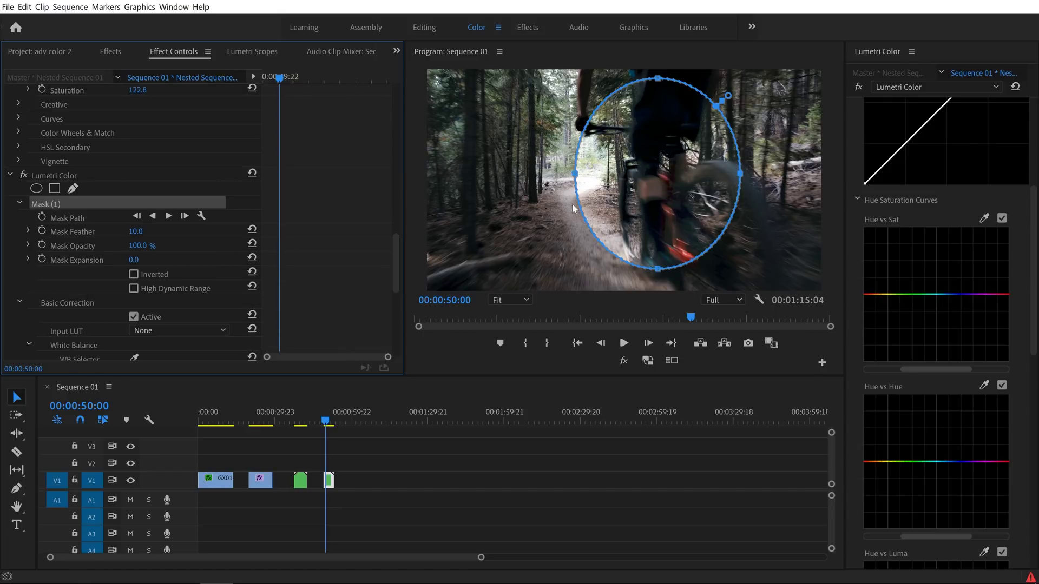
drag(728, 96, 743, 82)
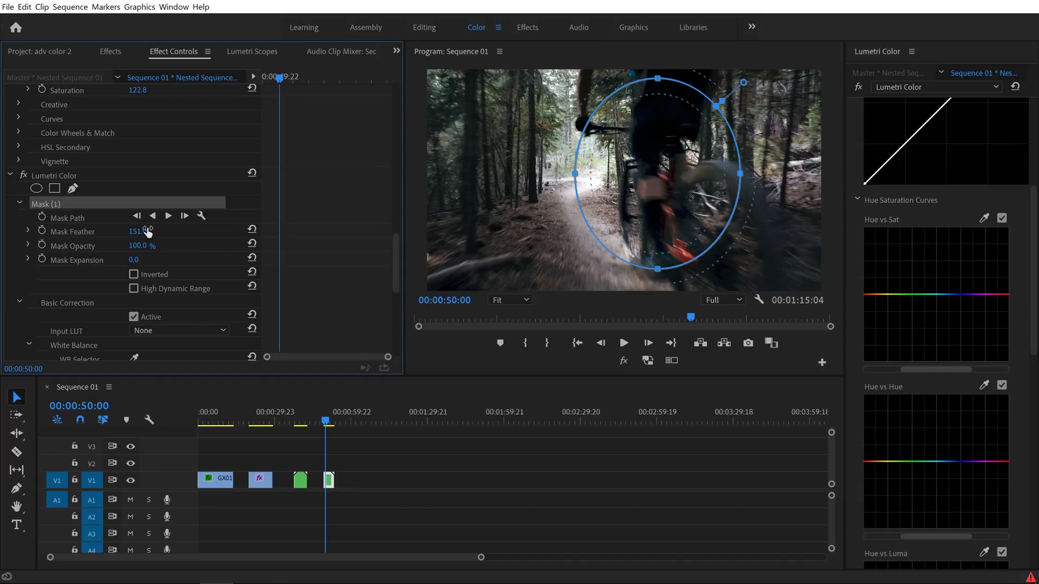
click(42, 217)
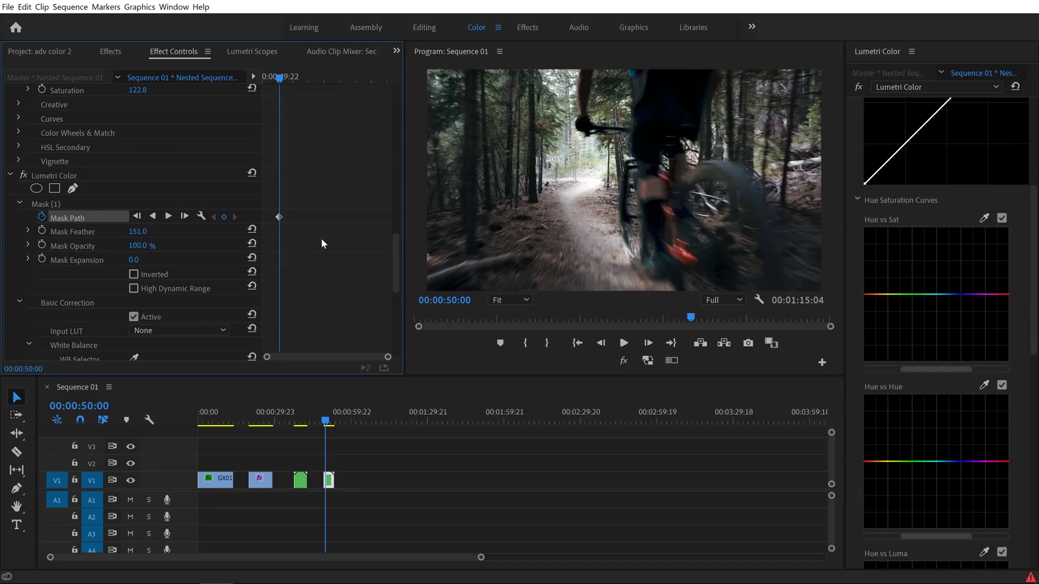
- Advance three frames to 00:00:50:03 and reposition the mask over the biker to keyframe its path
key(Right)
key(Right)
key(Right)
click(79, 204)
drag(653, 190, 633, 181)
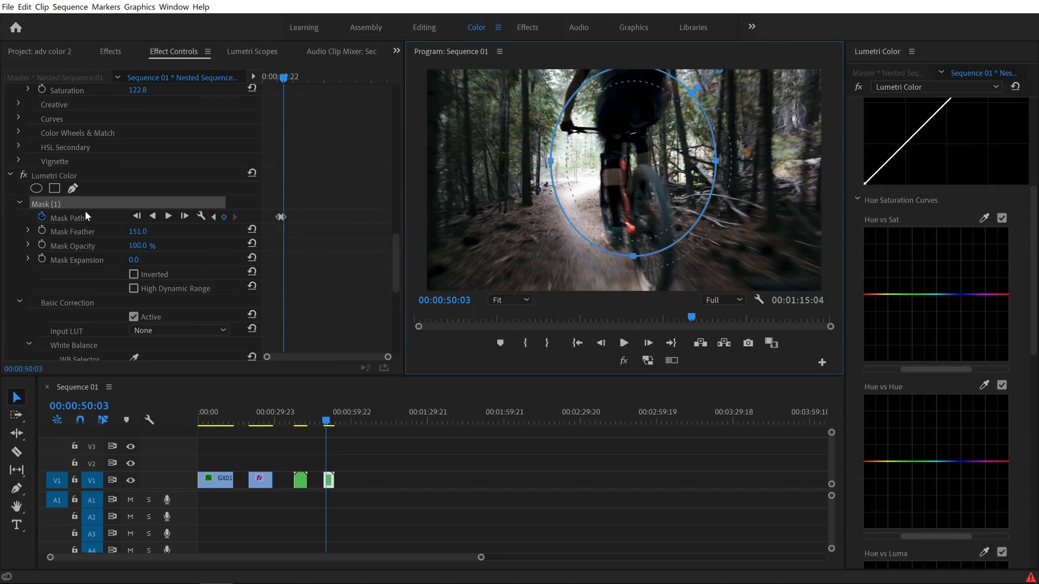
- Advance four frames to 00:00:50:07 and move the mask to follow the biker, adding another Mask Path keyframe
click(328, 483)
key(Right)
key(Right)
key(Right)
key(Right)
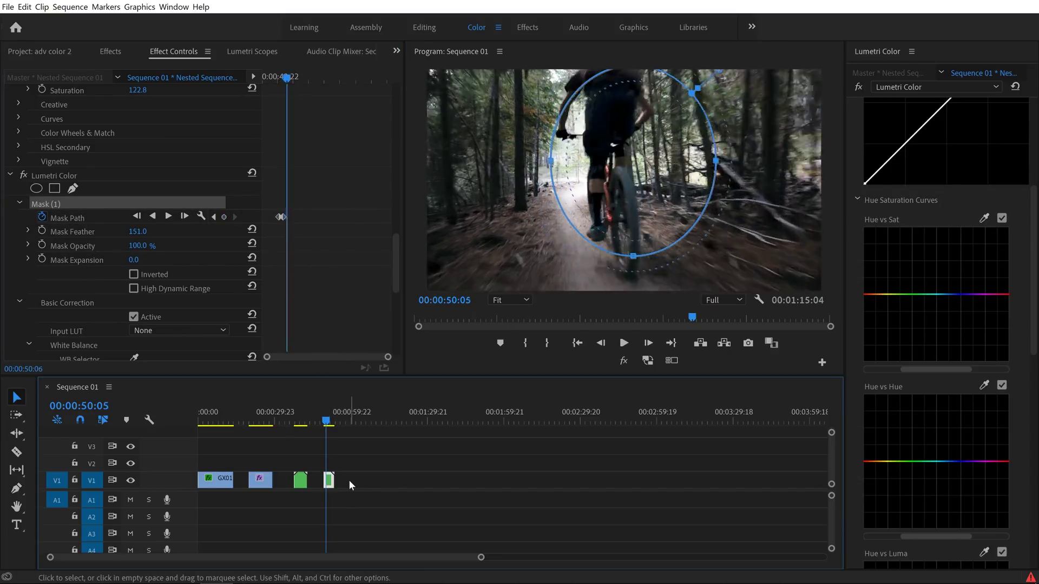
click(627, 158)
drag(627, 158, 607, 163)
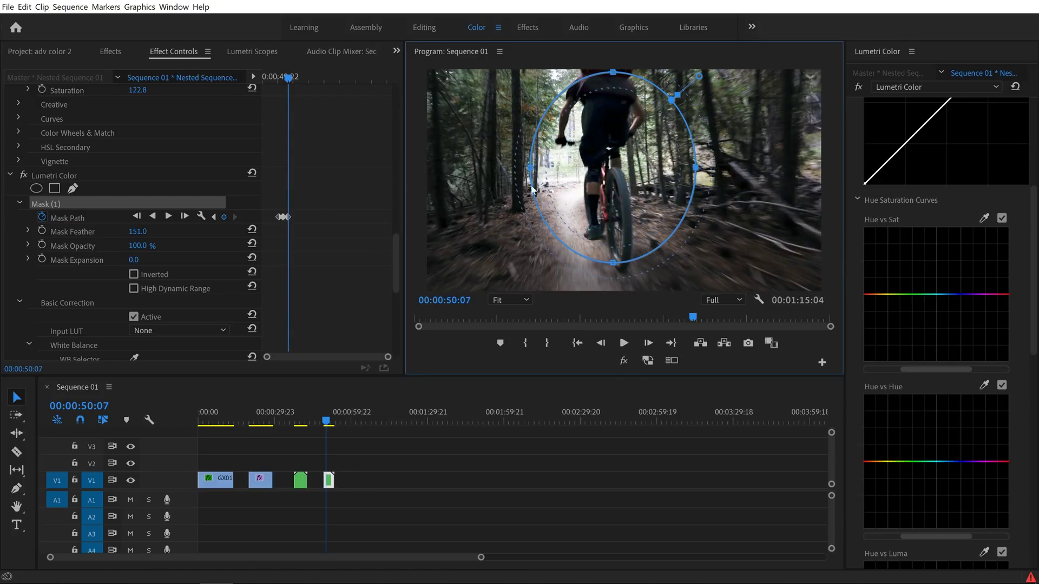
- Advance to 00:00:50:11, move the mask onto the biker, and reduce its height and width to fit the smaller figure
click(328, 482)
key(Right)
key(Right)
key(Right)
key(Right)
drag(634, 230, 621, 210)
drag(600, 244, 599, 221)
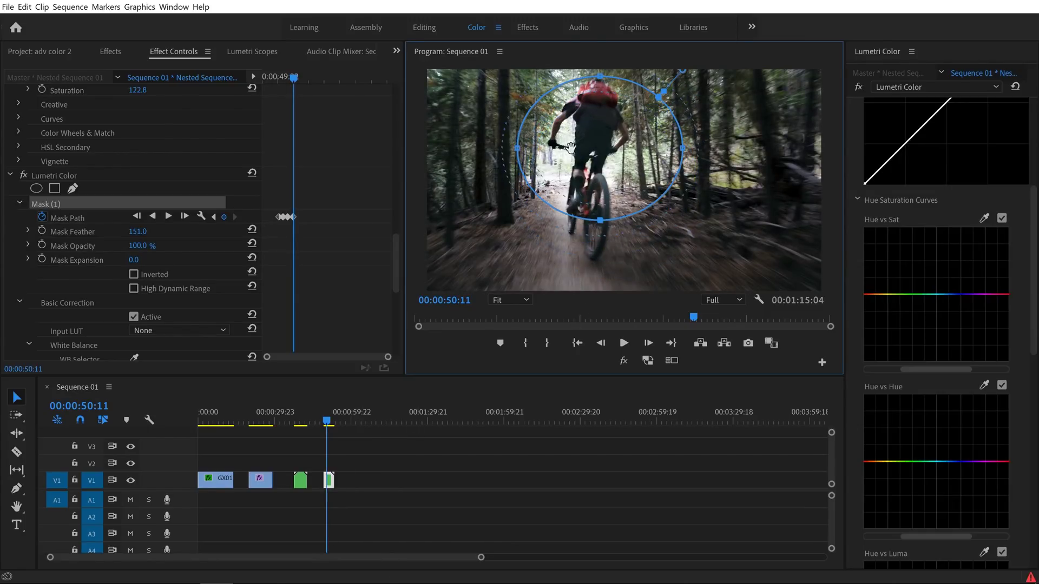
drag(528, 151, 549, 151)
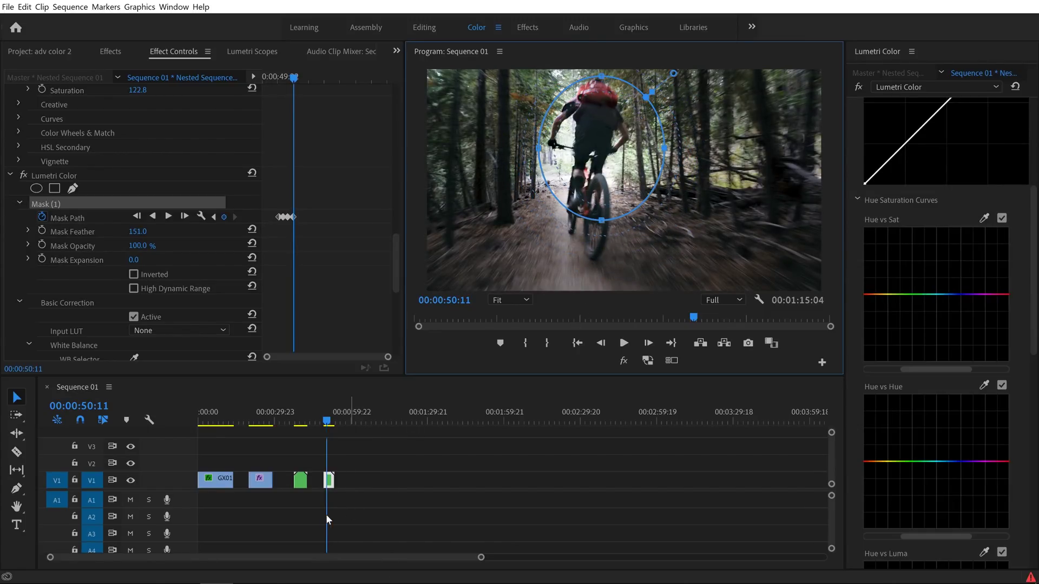
- Keyframe the mask over the biker at 00:00:50:15 and save the project
click(330, 479)
key(Right)
key(Right)
key(Right)
key(Right)
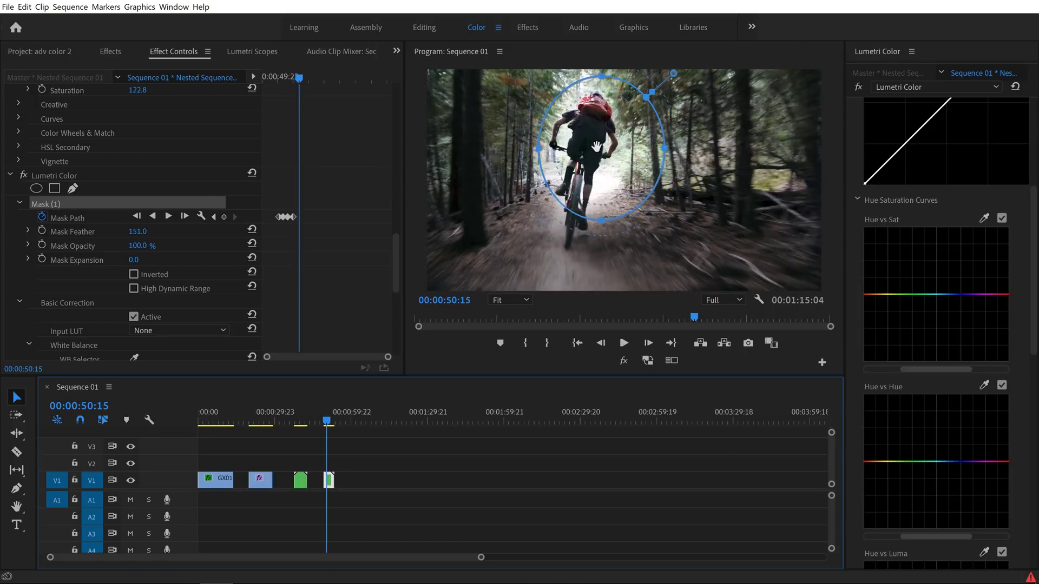
drag(643, 157, 625, 175)
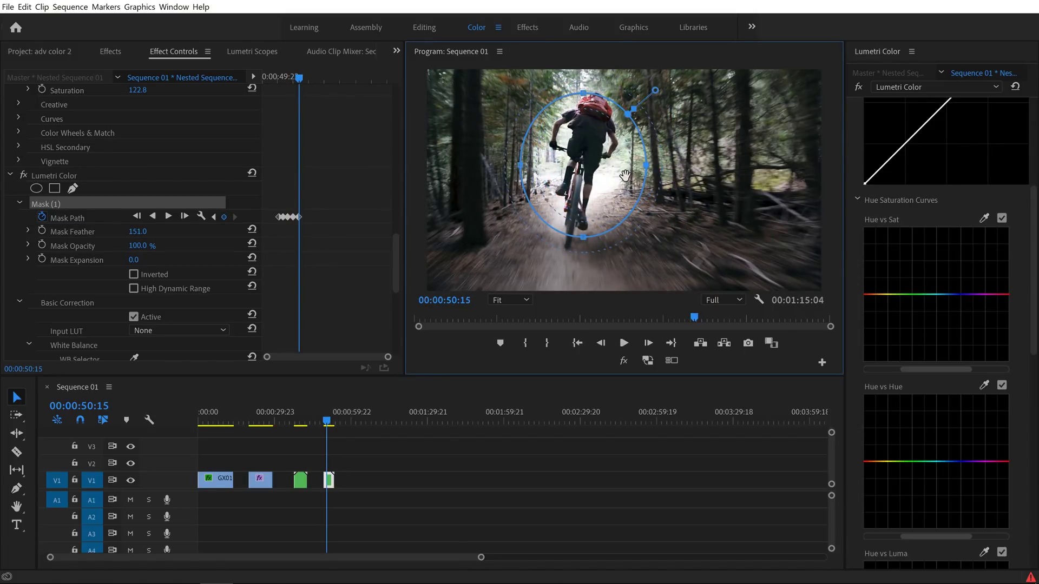
key(ctrl+s)
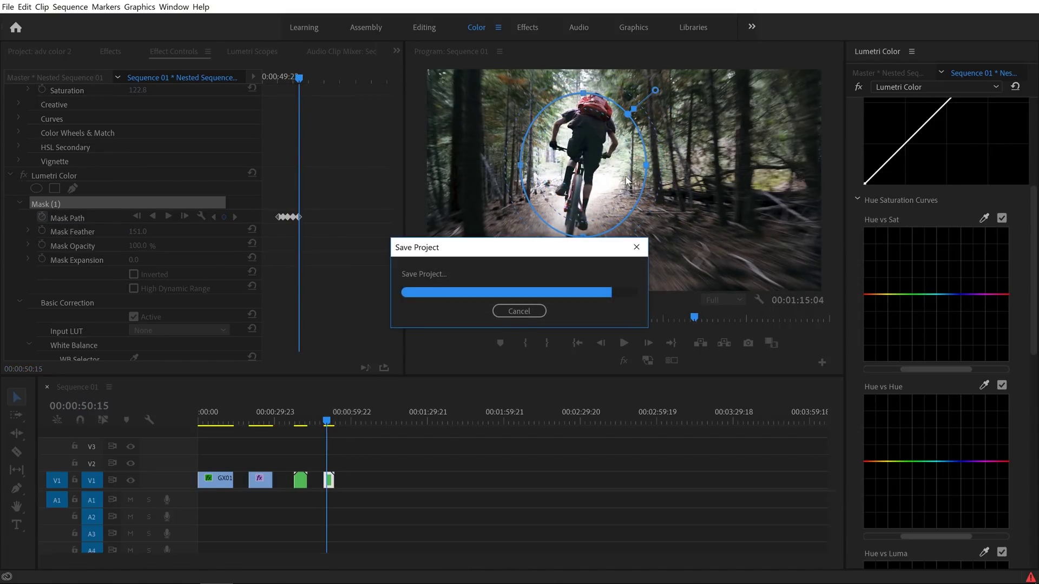